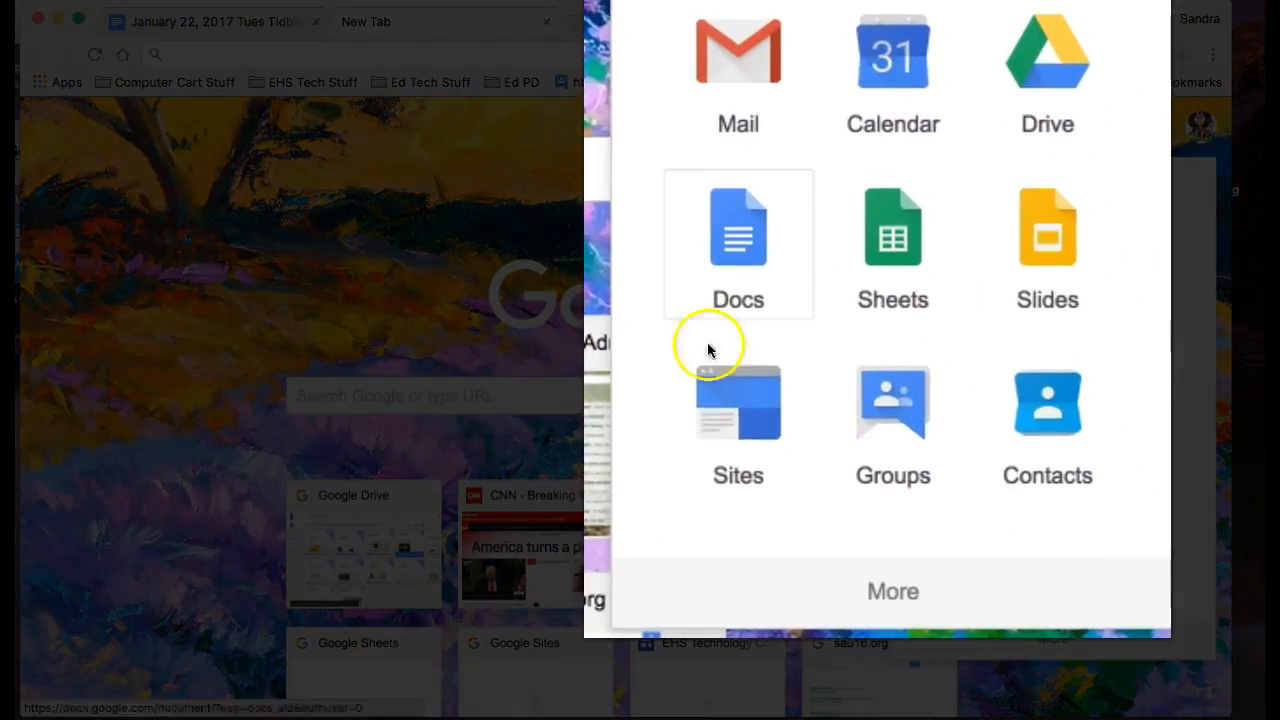
Step: Create a blank site in the new version of Google Sites and name it "New Google Site Lesson"
click(960, 557)
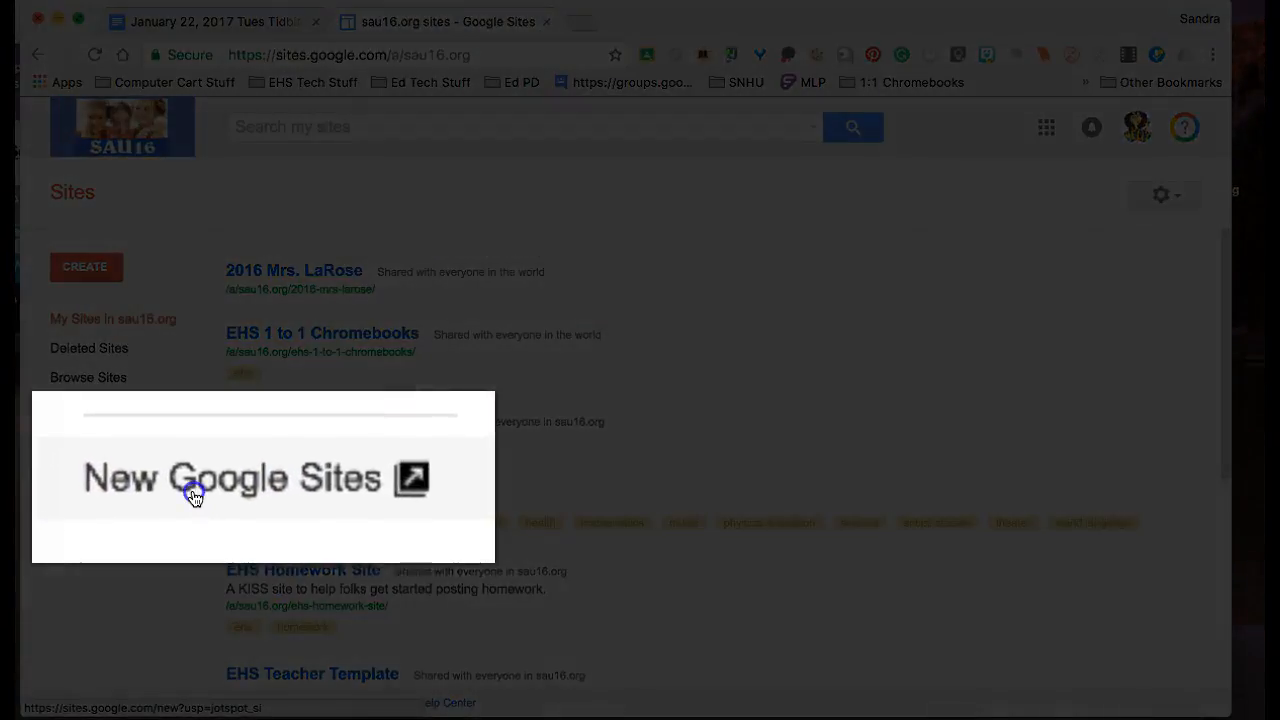
click(92, 432)
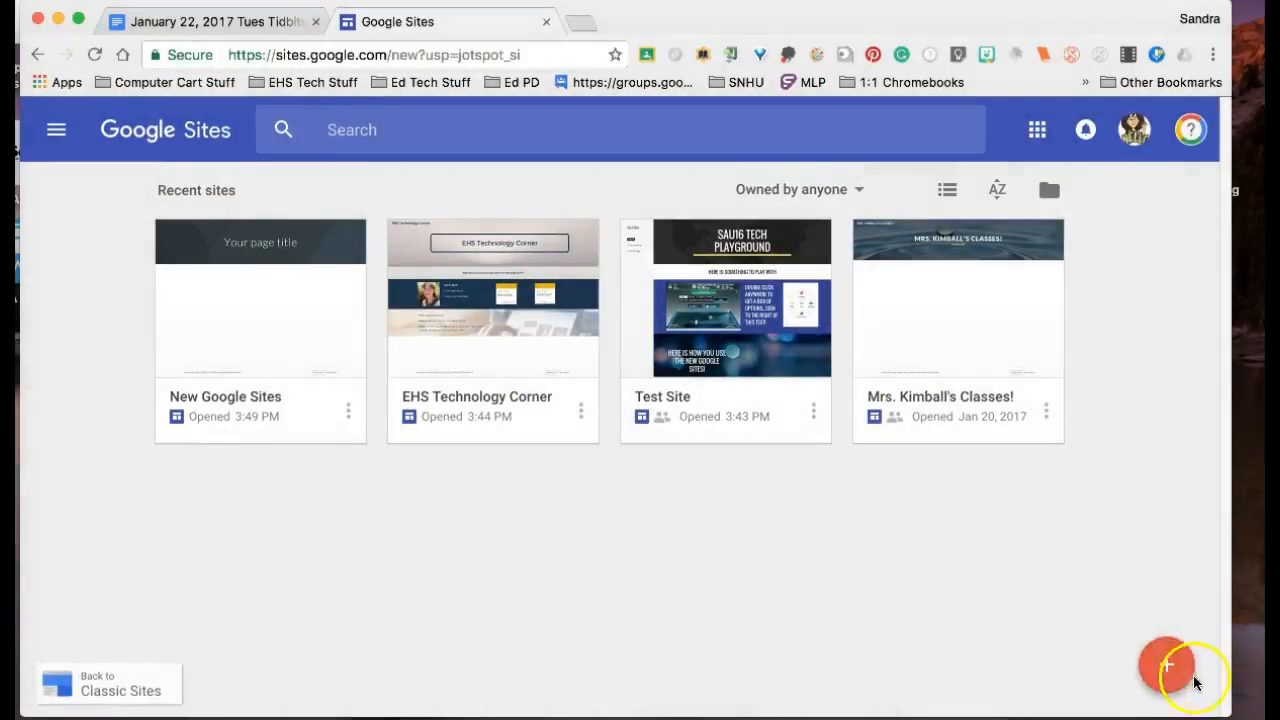
click(1190, 677)
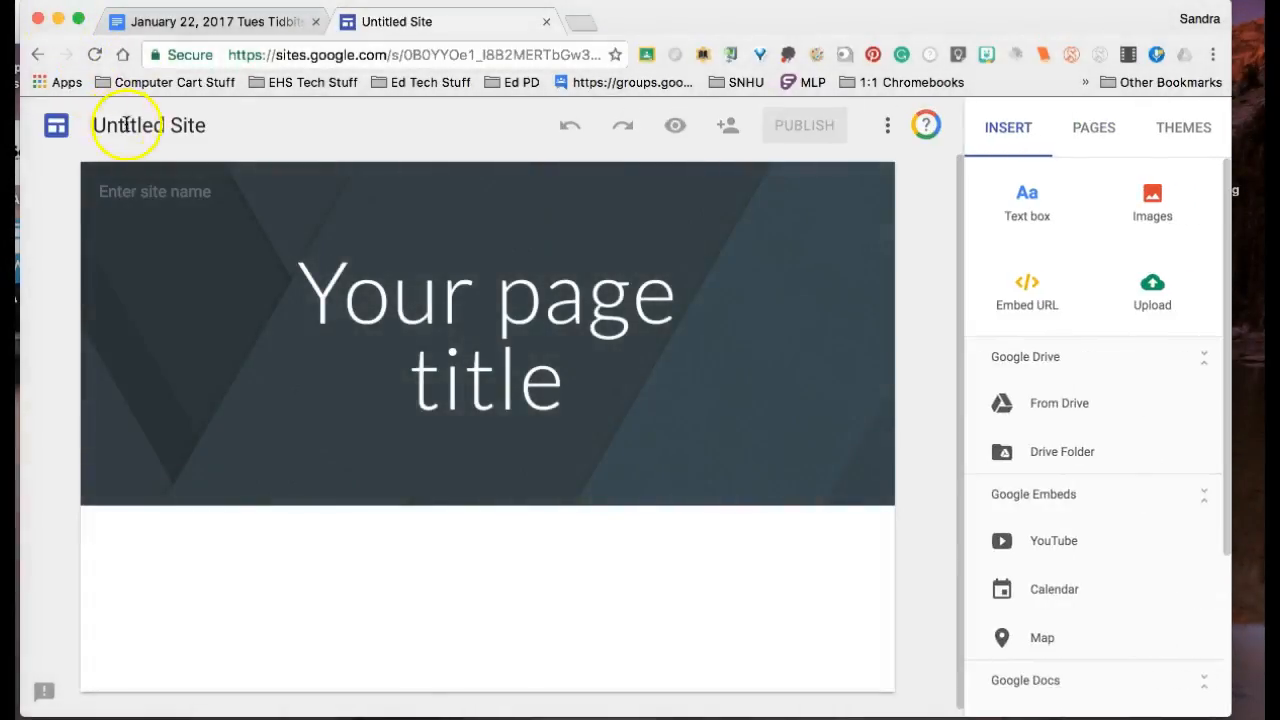
click(125, 124)
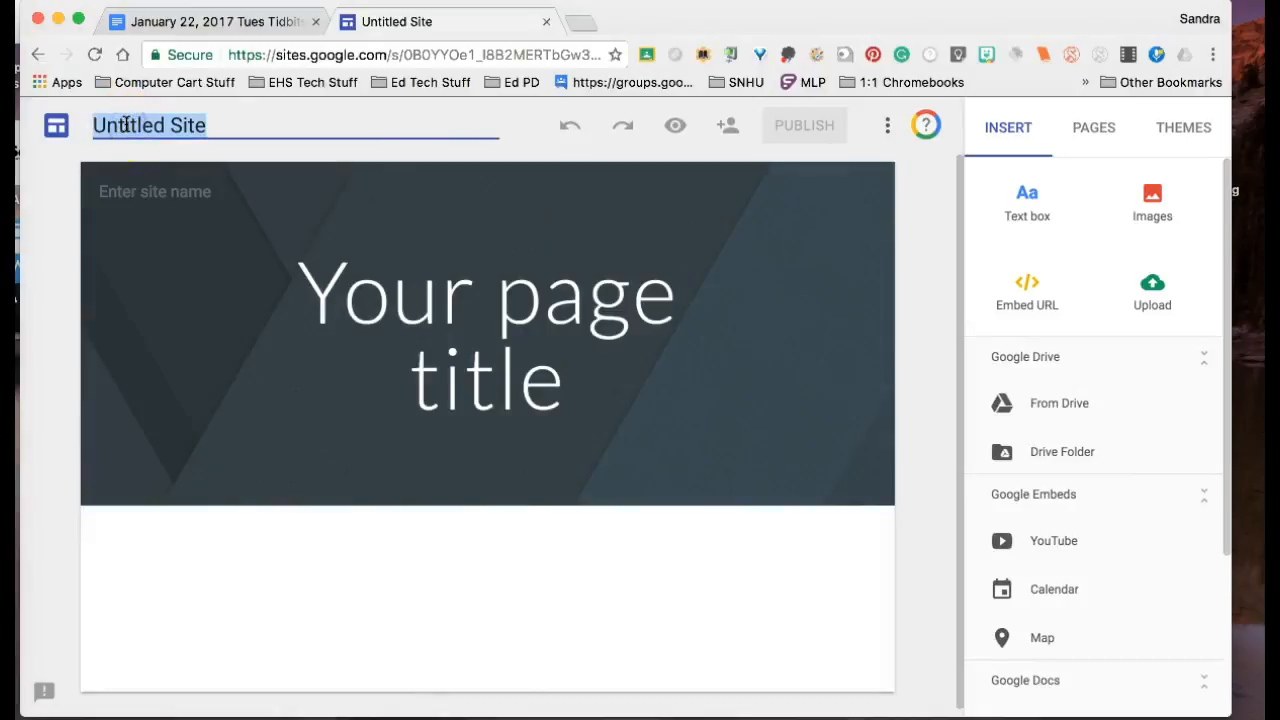
text(New Goog)
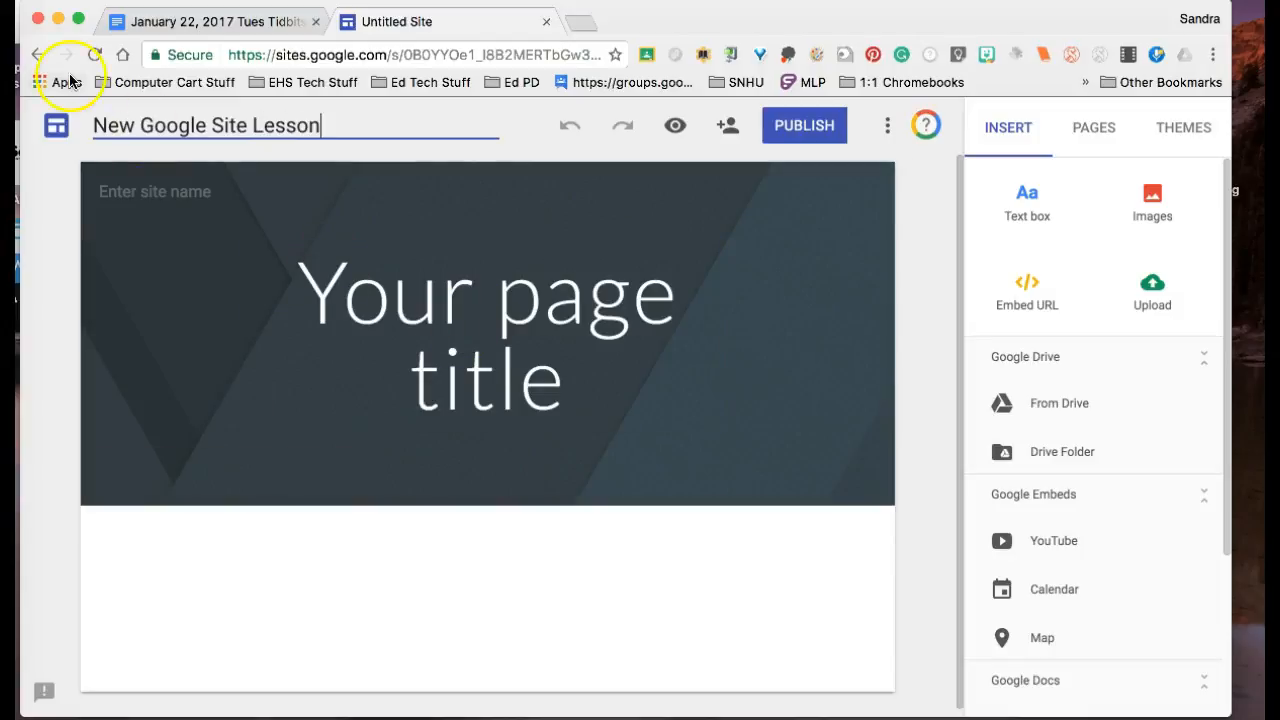
Step: Replace the placeholder page title in the header with "New Google Site Lesson"
click(514, 380)
click(385, 345)
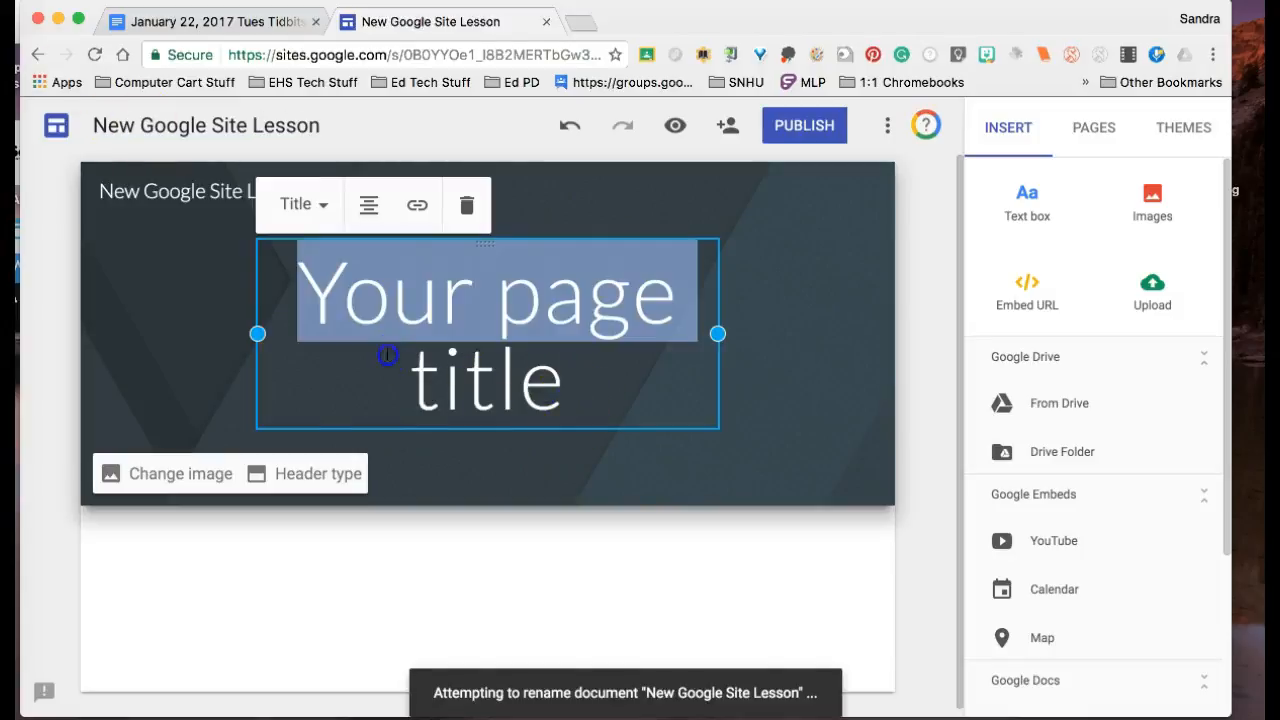
key(BackSpace)
drag(569, 342, 381, 343)
text(New Goog)
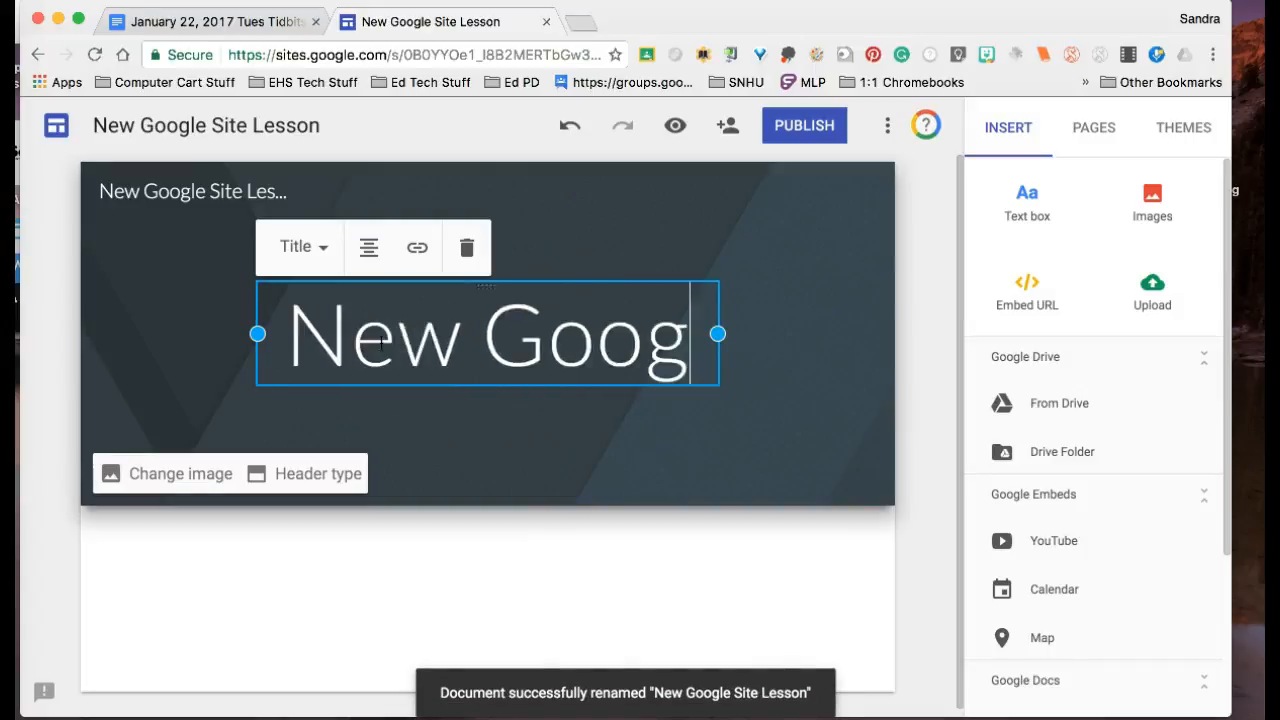
text(le Site Lesson)
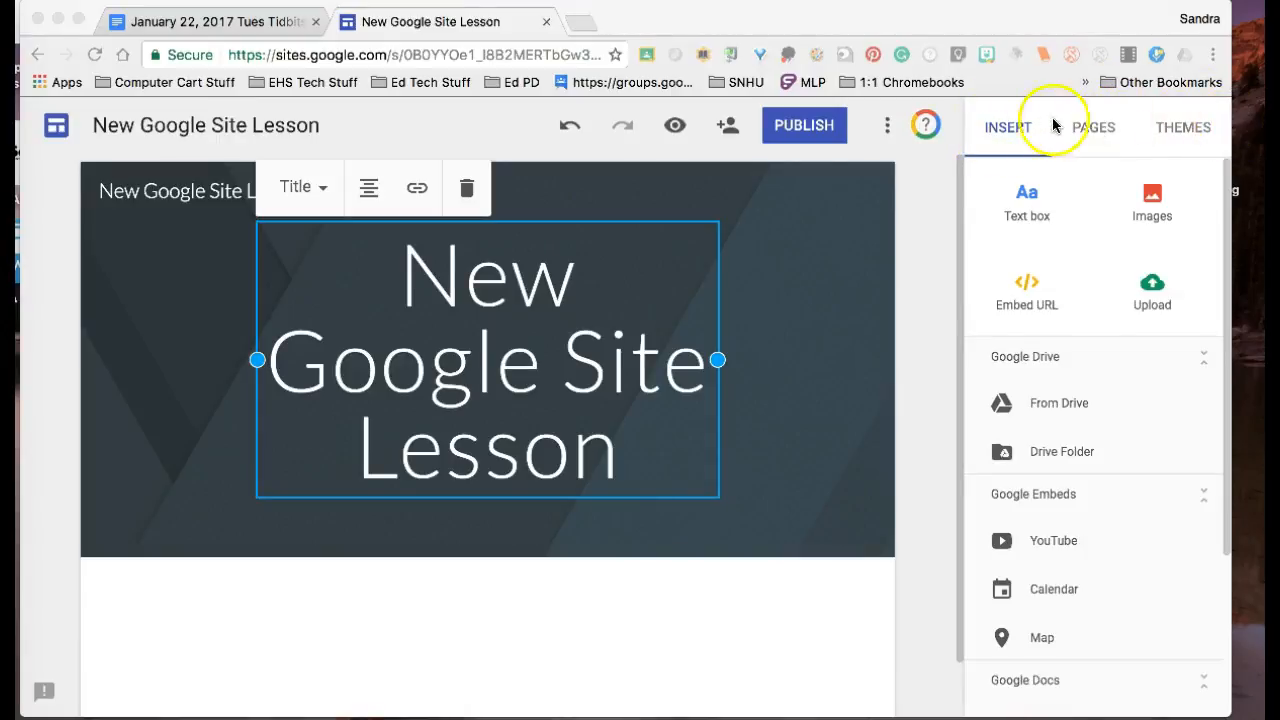
Step: Apply the Diplomat theme to the site
click(1183, 125)
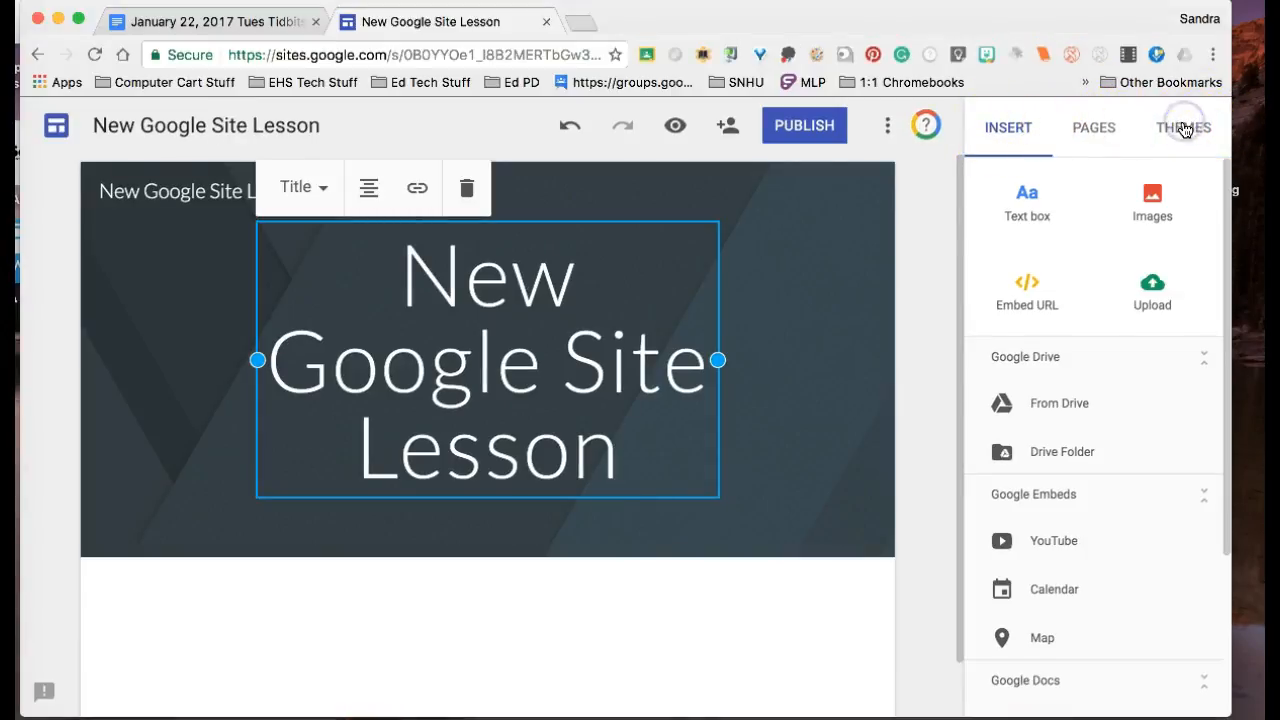
click(1183, 127)
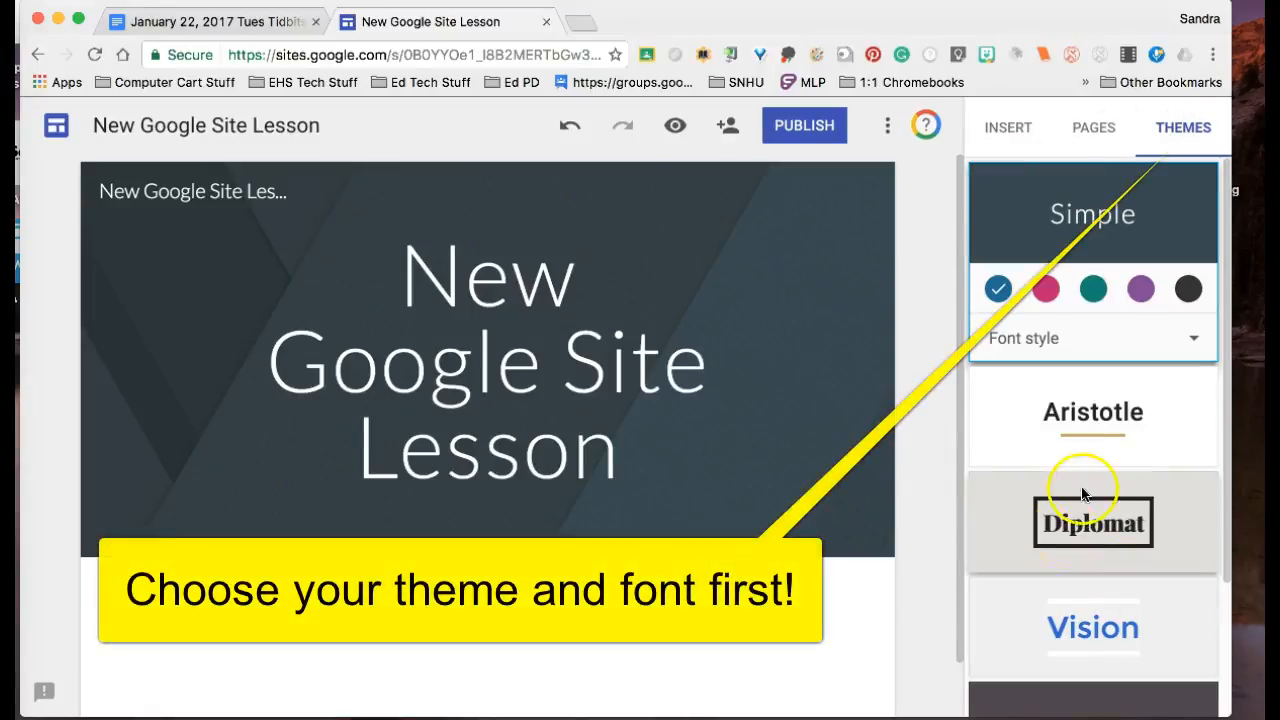
click(1092, 522)
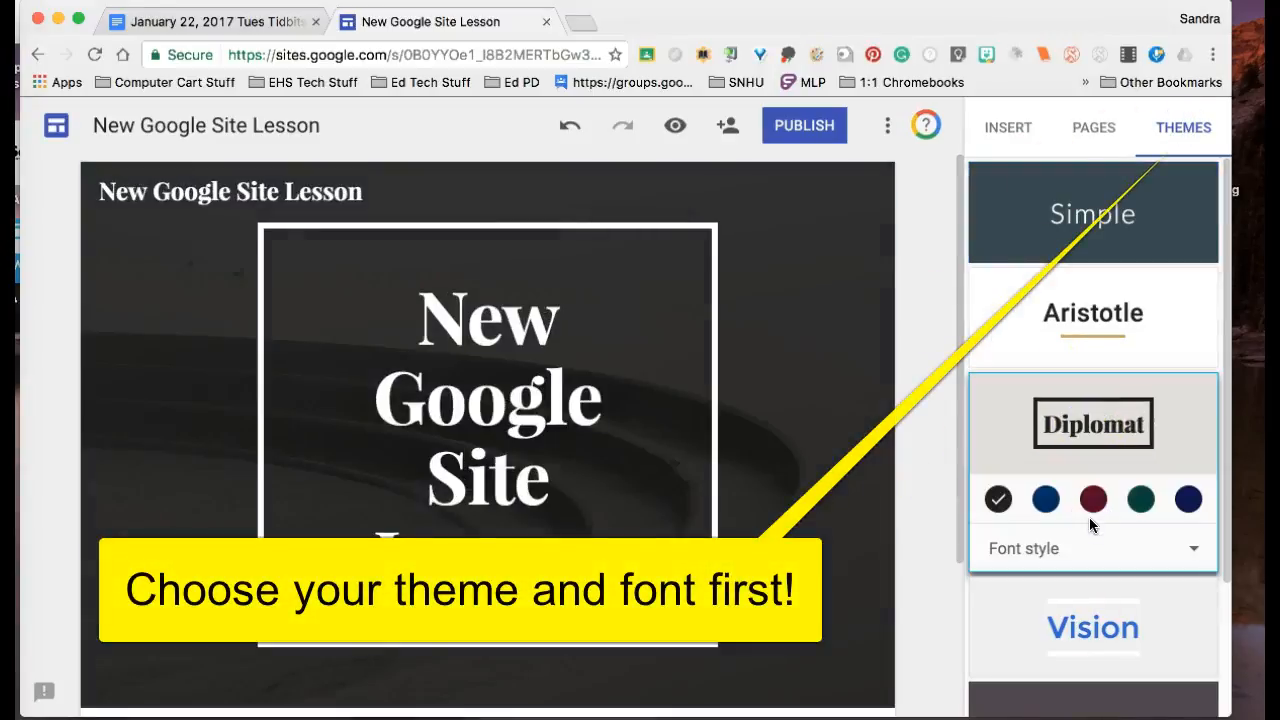
Step: Try the Vision theme on the site and switch back to Diplomat
scroll(1214, 537, down, 4)
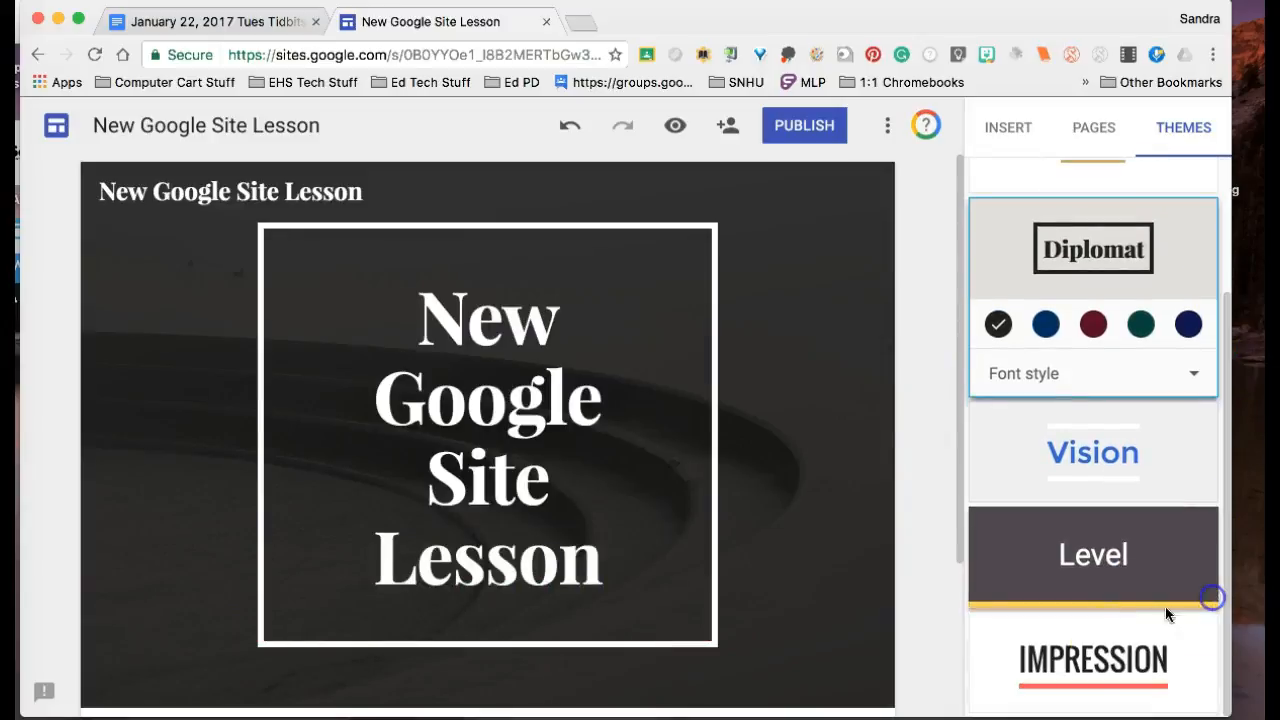
click(1085, 450)
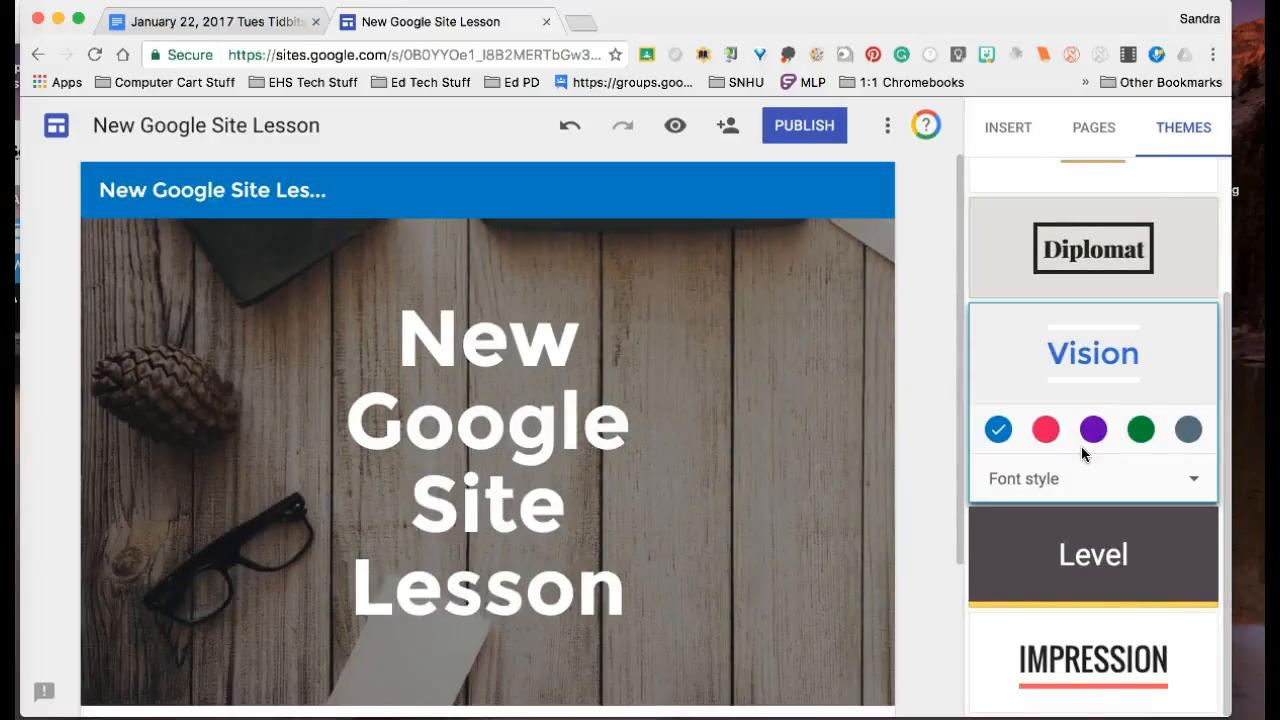
click(1116, 248)
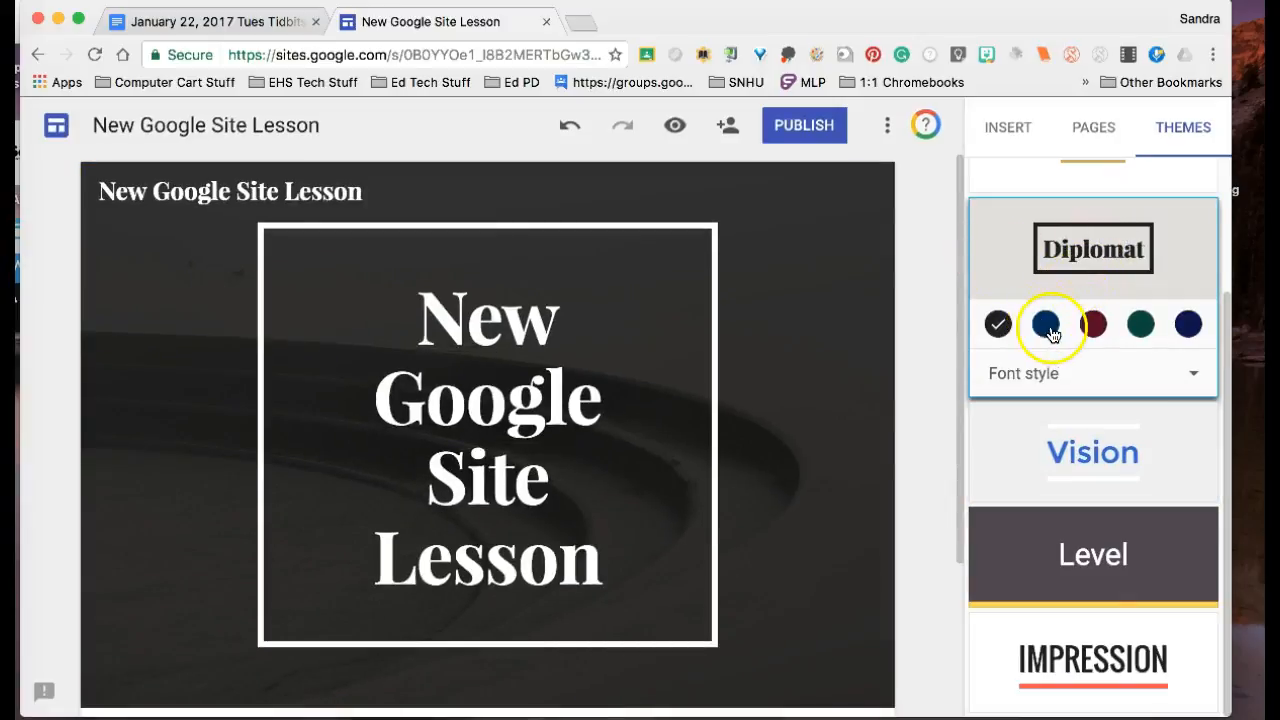
Step: Try the Light font style for the Diplomat theme and set it to Heavy
click(1193, 373)
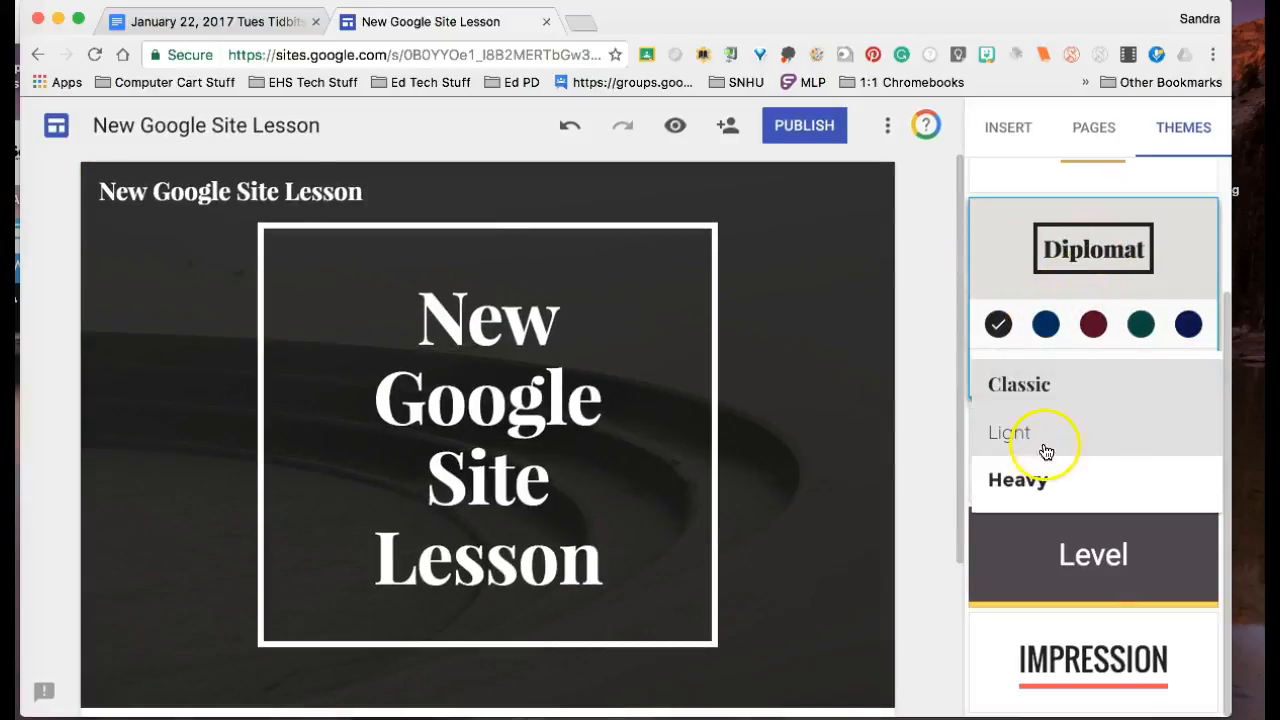
click(1045, 452)
click(1201, 374)
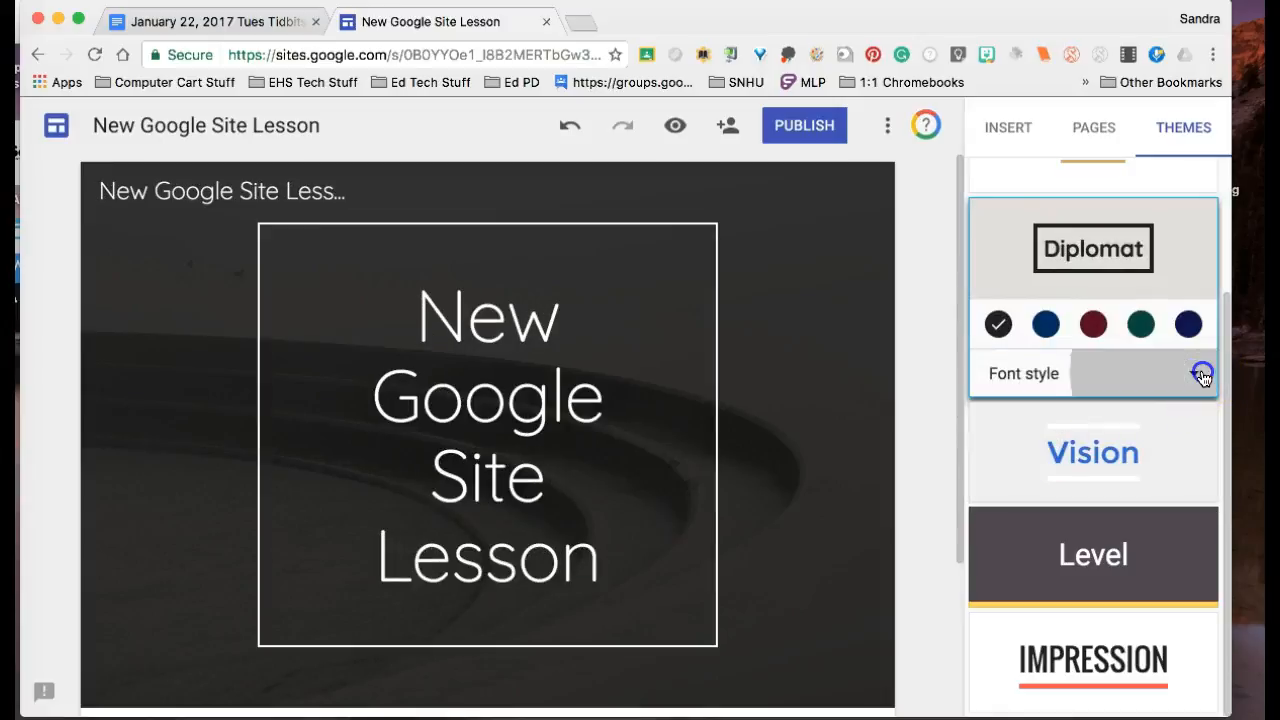
click(1092, 490)
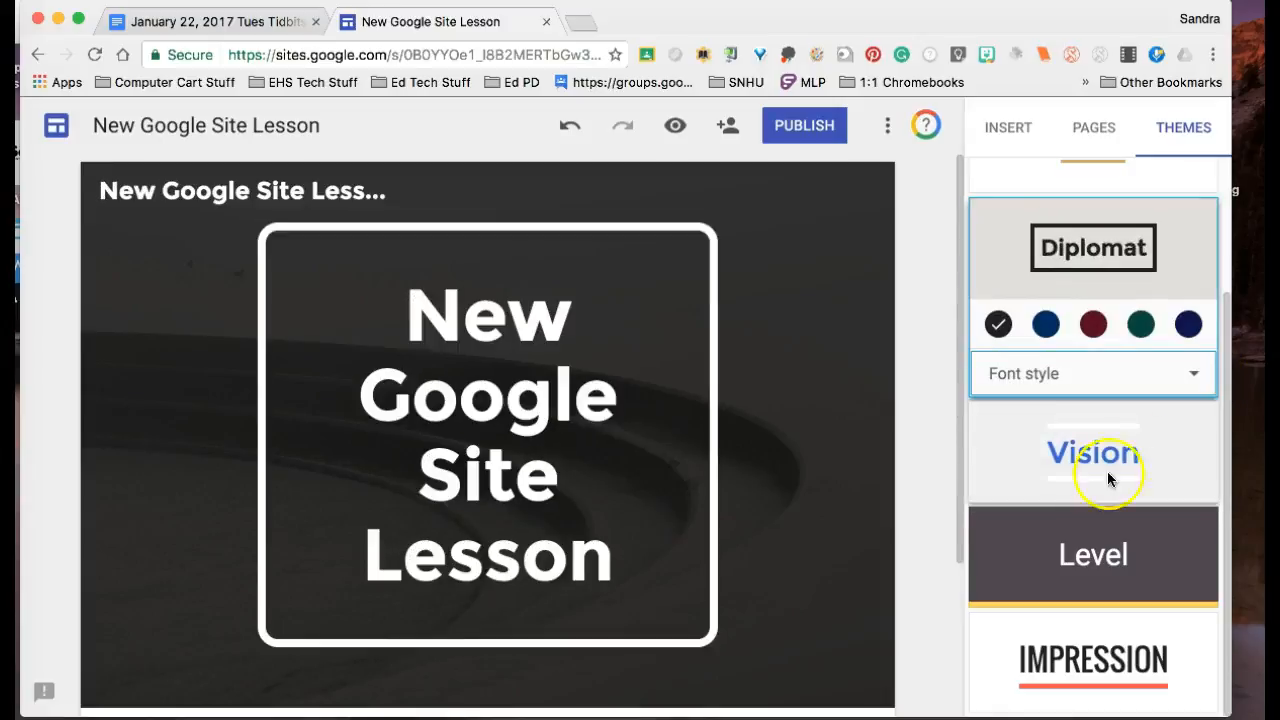
Step: Try the dark red, green and navy colours of the Diplomat theme and set its colour to blue
click(1088, 332)
click(1141, 328)
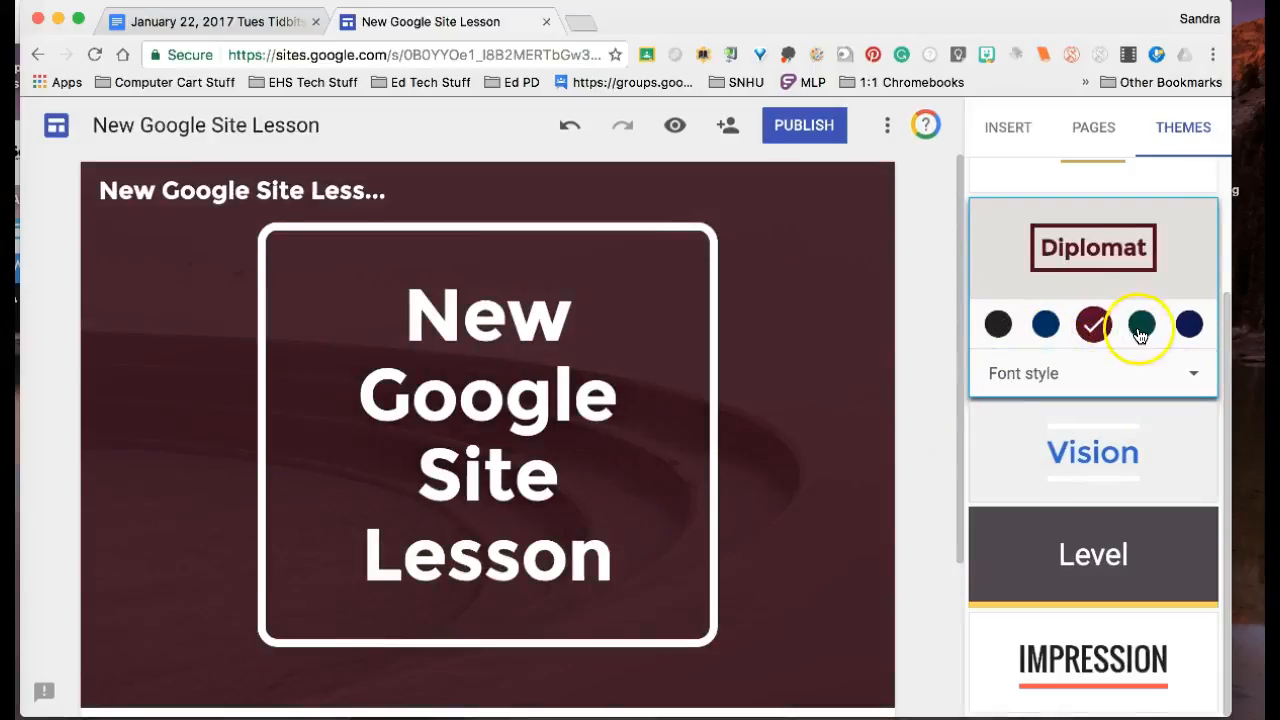
click(1200, 335)
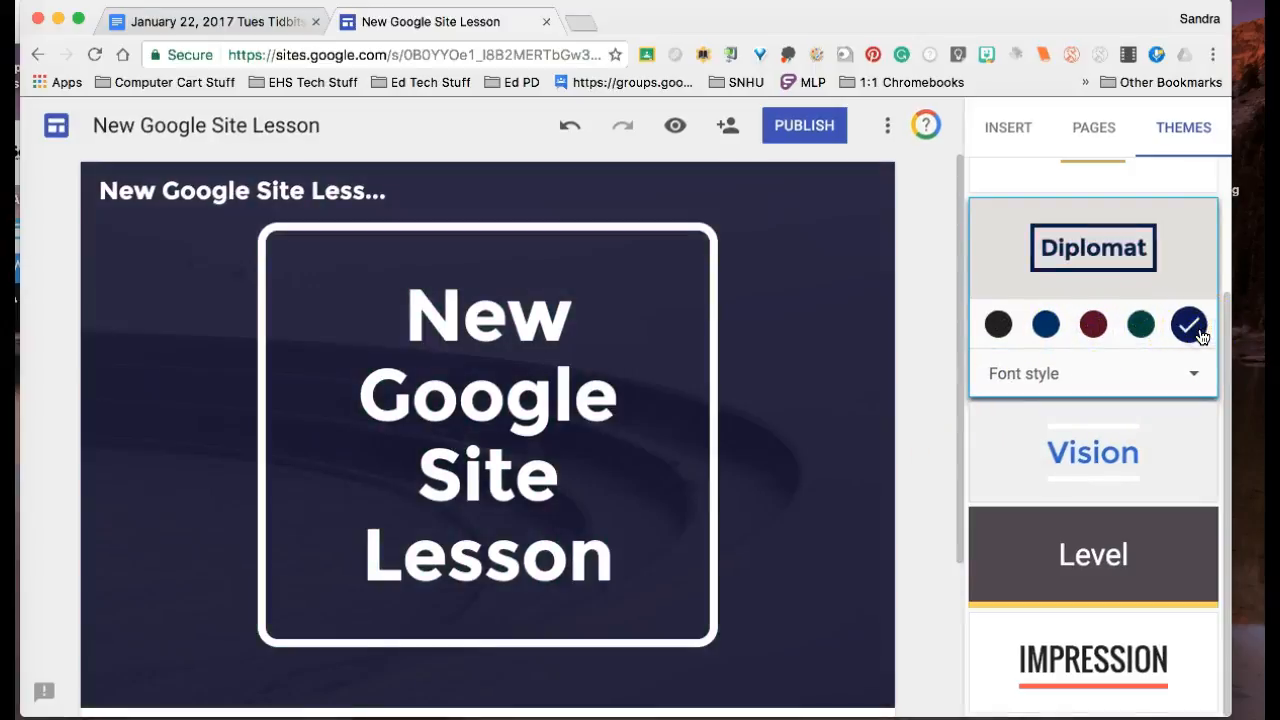
click(1042, 330)
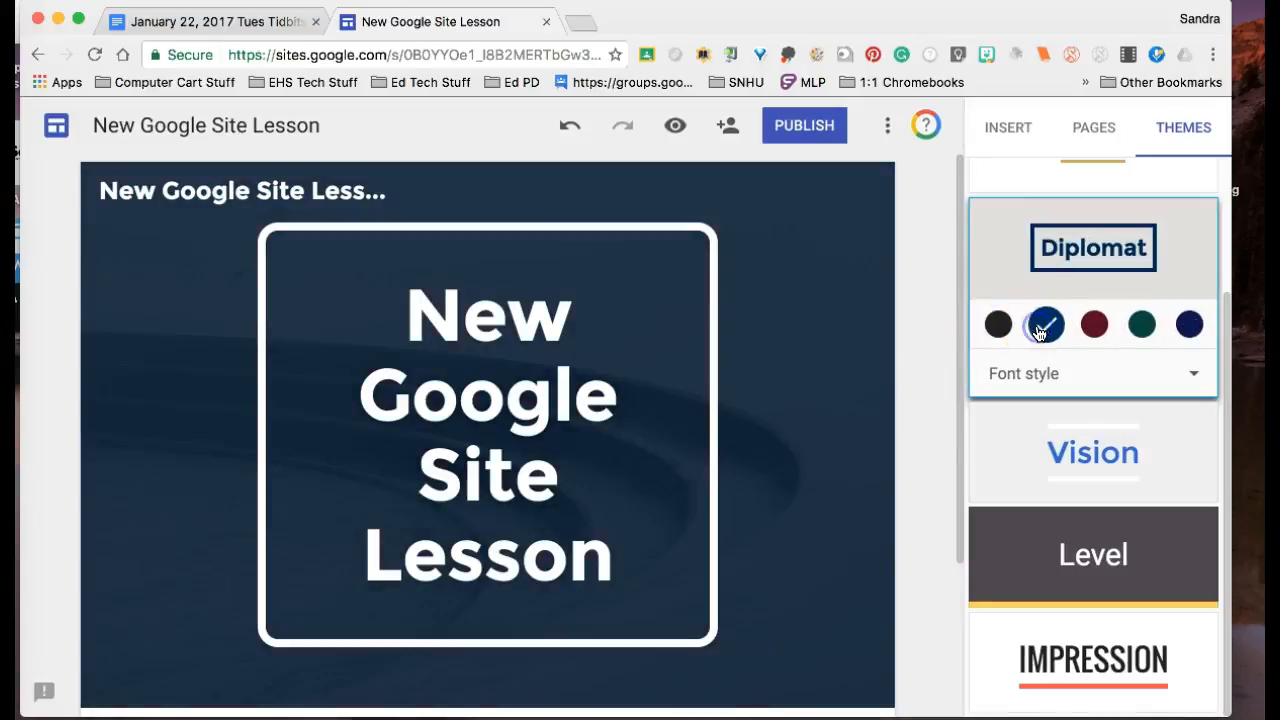
Step: Review the header type options for the page and keep Banner
mouse_move(297, 614)
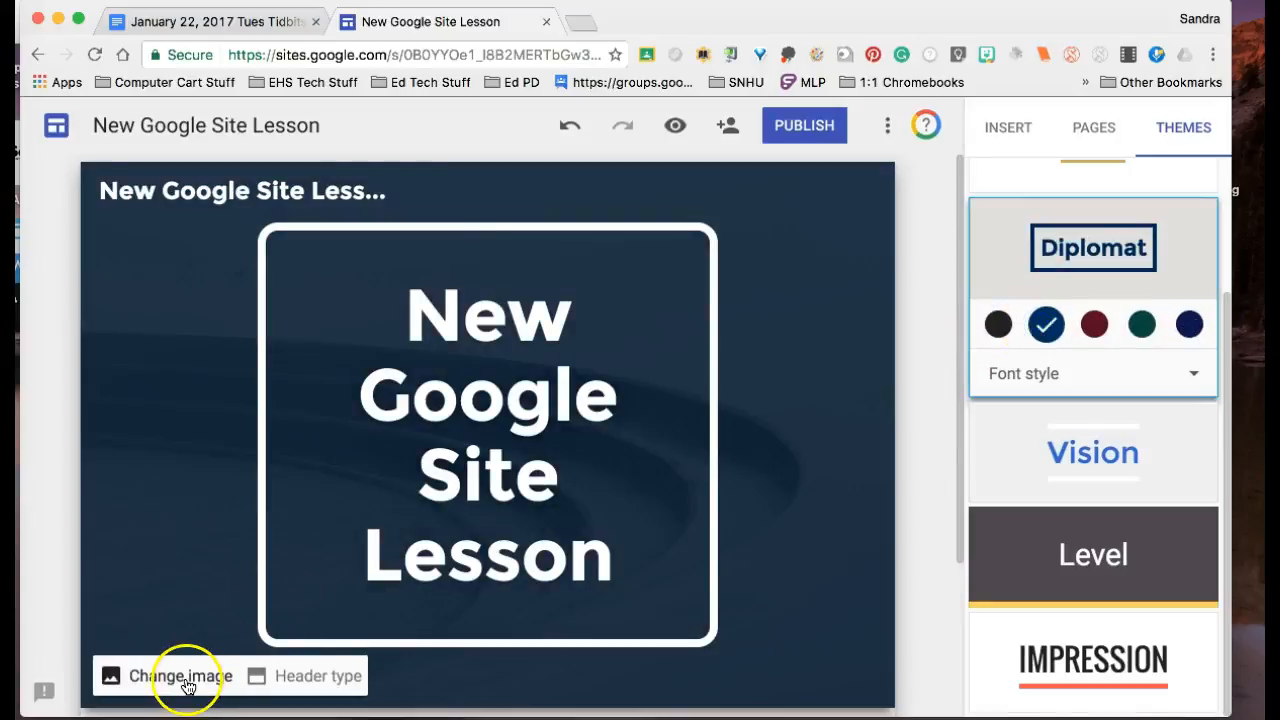
click(278, 676)
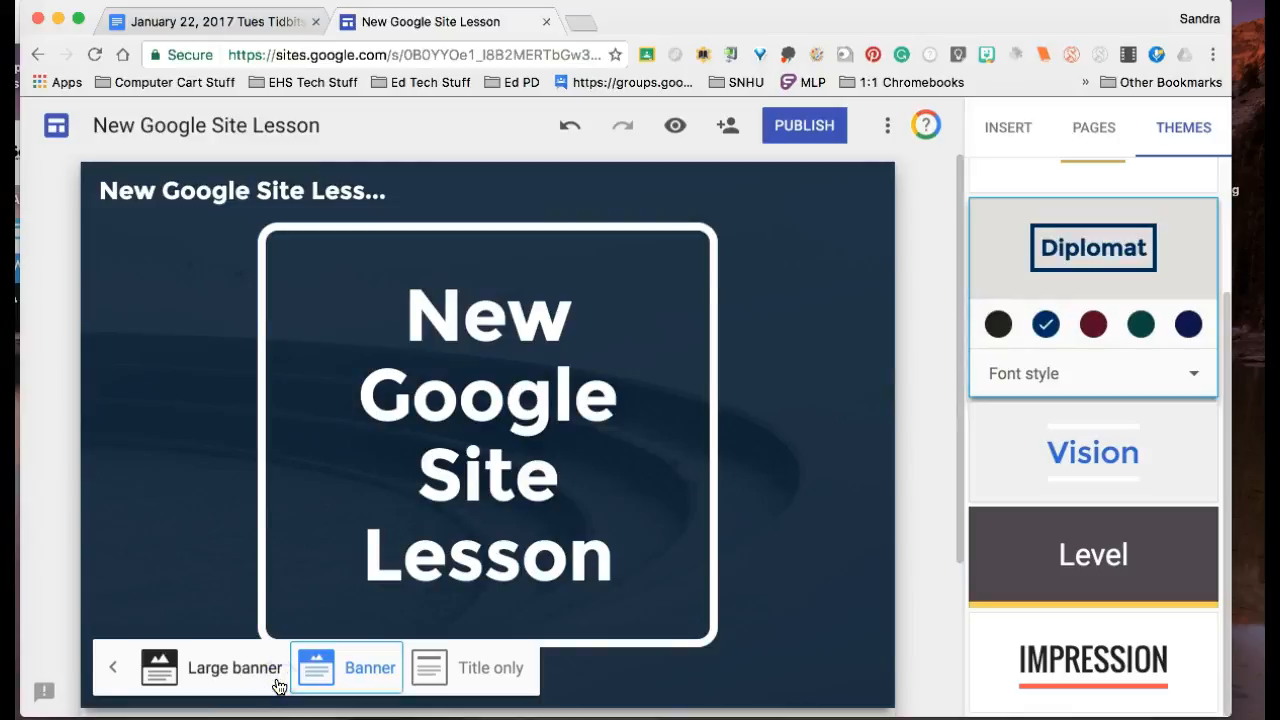
click(355, 678)
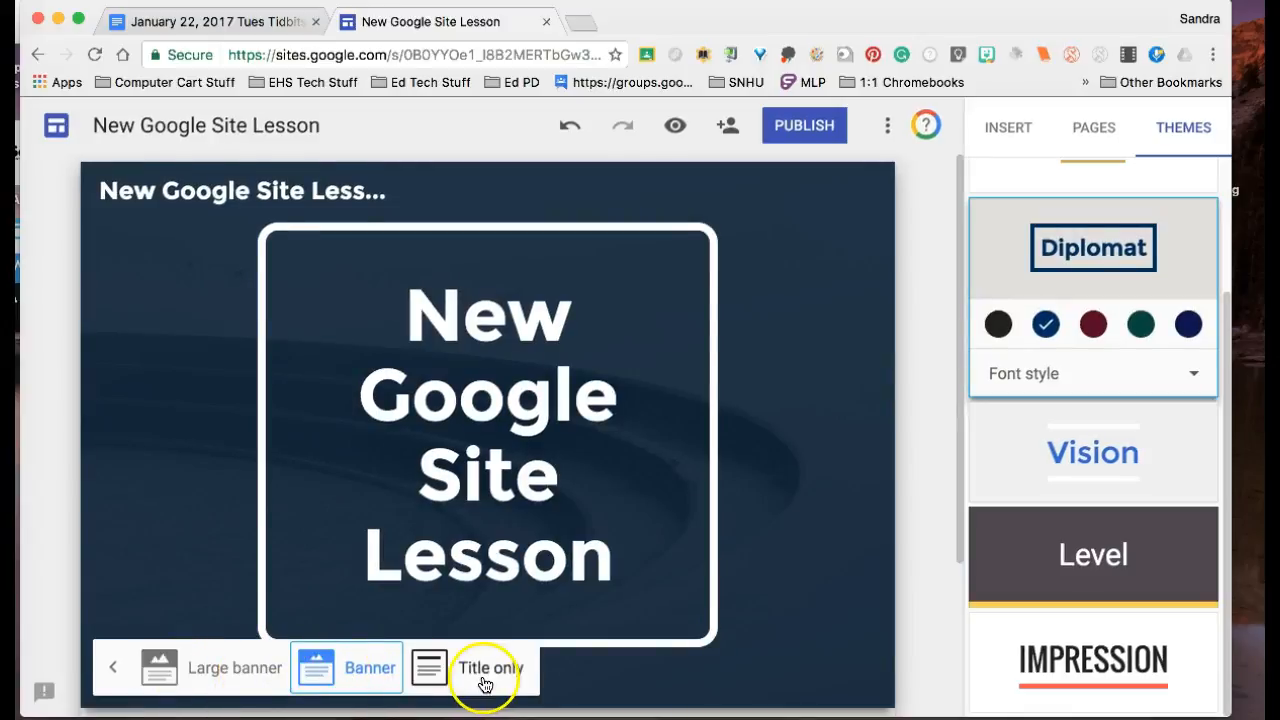
Step: Widen the header's title box on both sides so the title fits on two lines
click(371, 395)
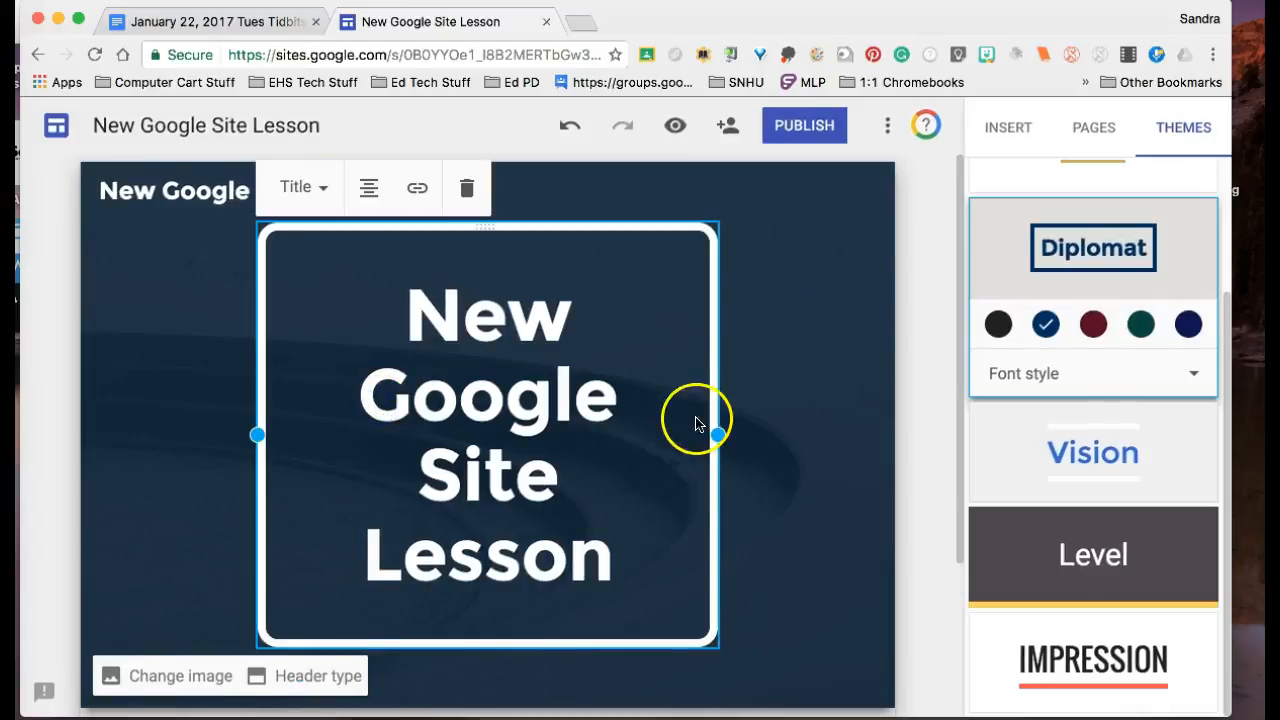
drag(716, 430, 843, 418)
drag(259, 356, 198, 362)
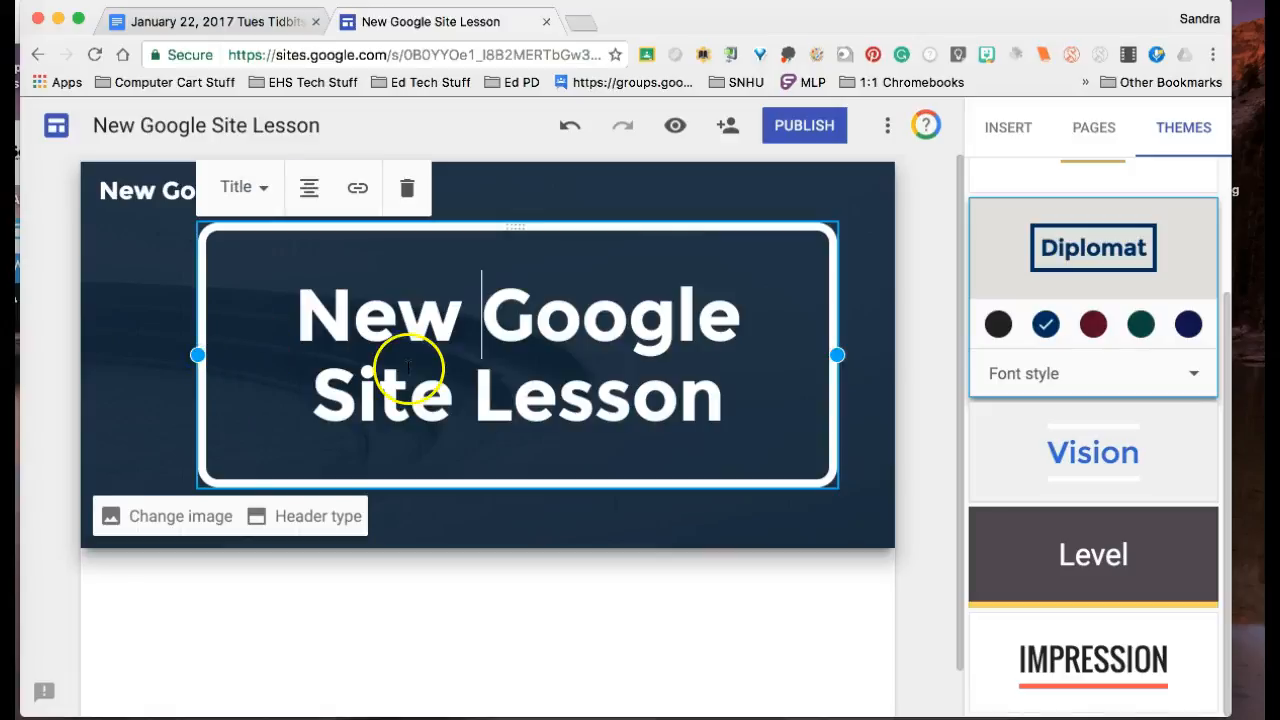
Step: Check the gallery, image search and Google Drive sources, and set the header image to the gallery photo of a laptop, coffee cup and notebook
click(150, 520)
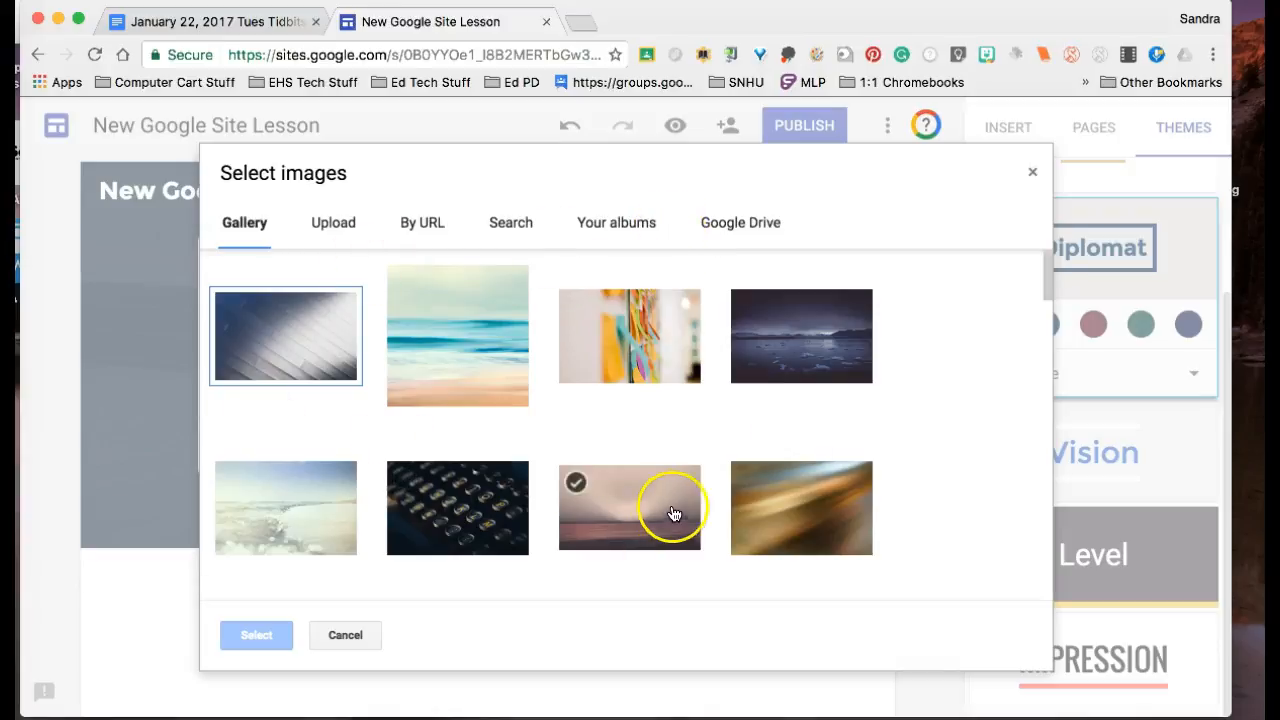
drag(1044, 283, 1029, 378)
click(645, 400)
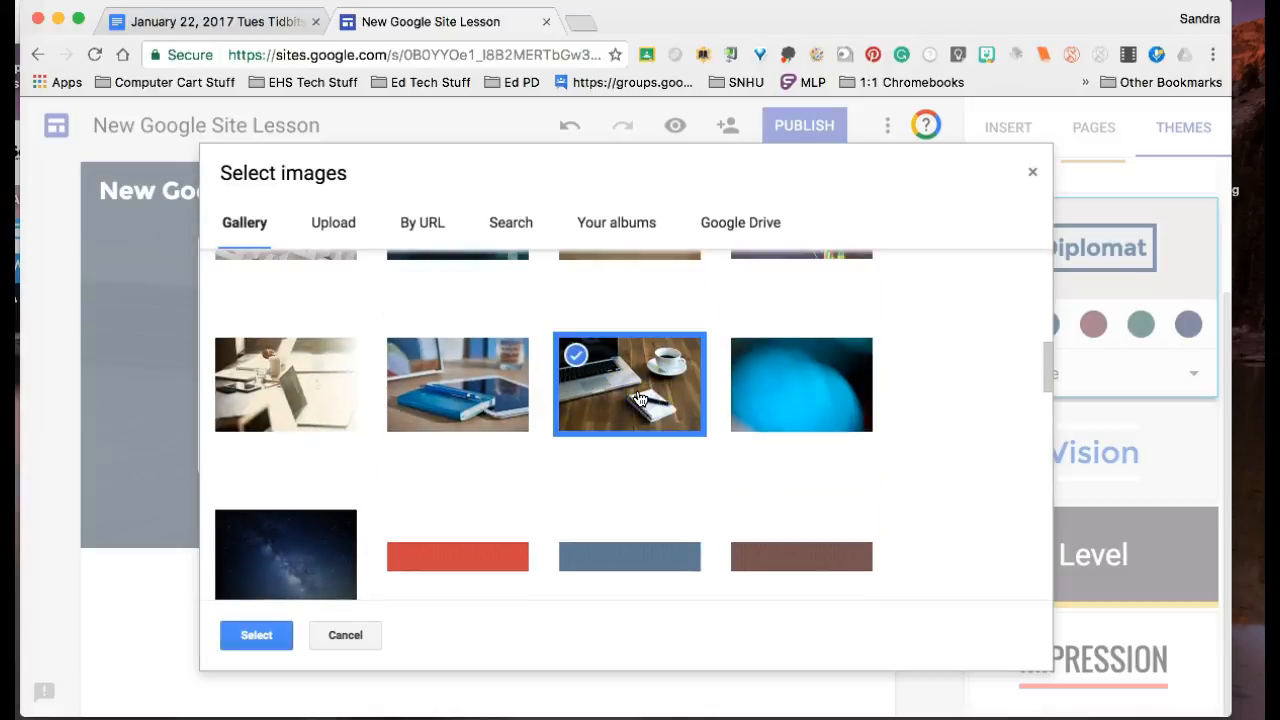
click(504, 229)
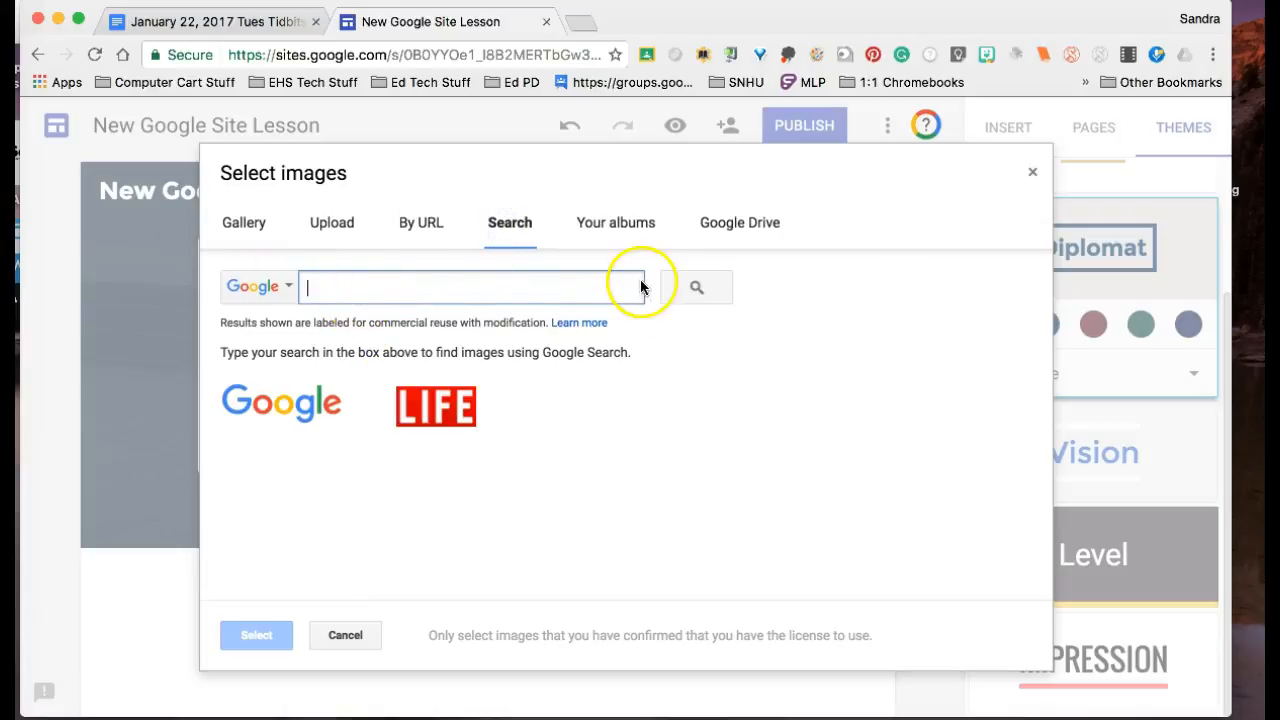
click(731, 220)
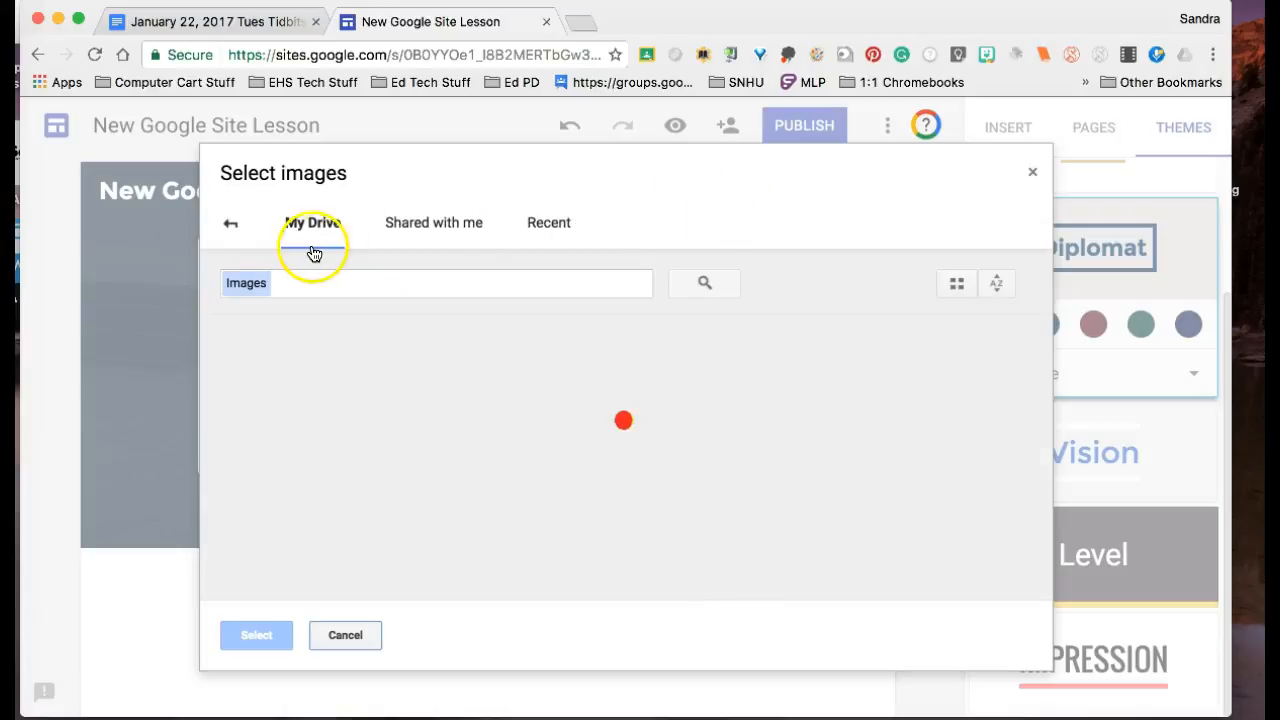
click(228, 226)
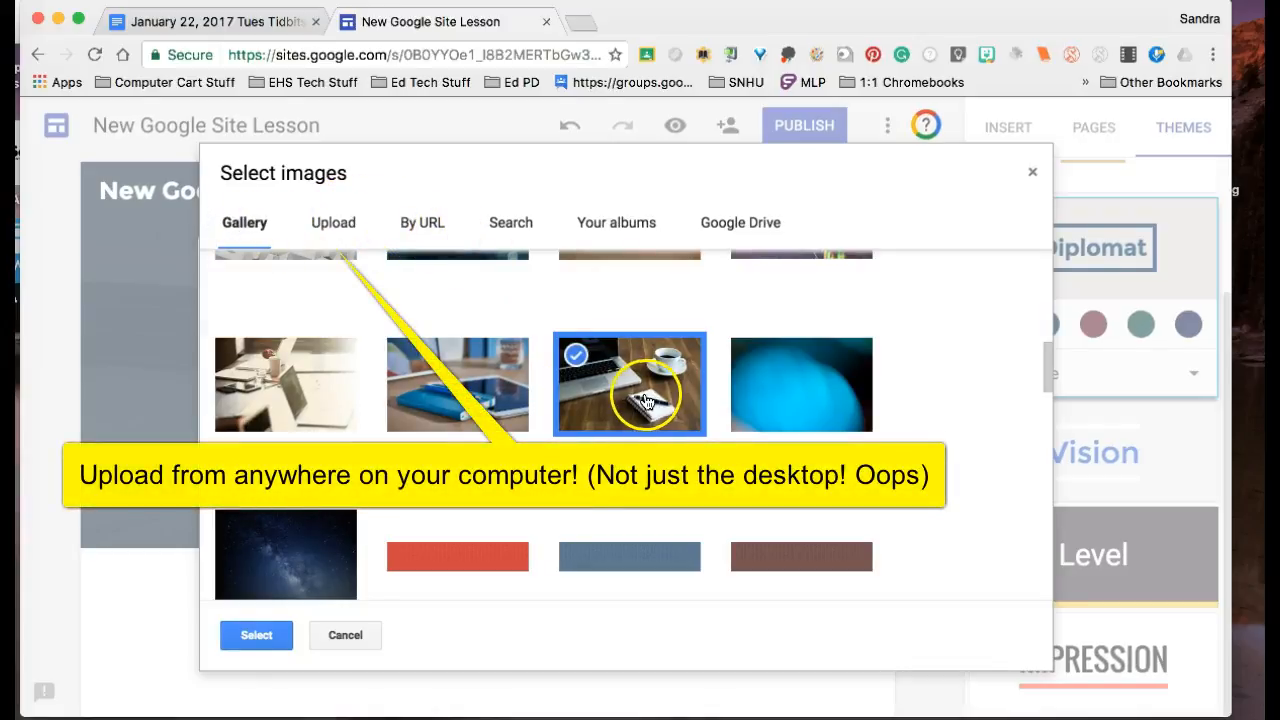
click(256, 636)
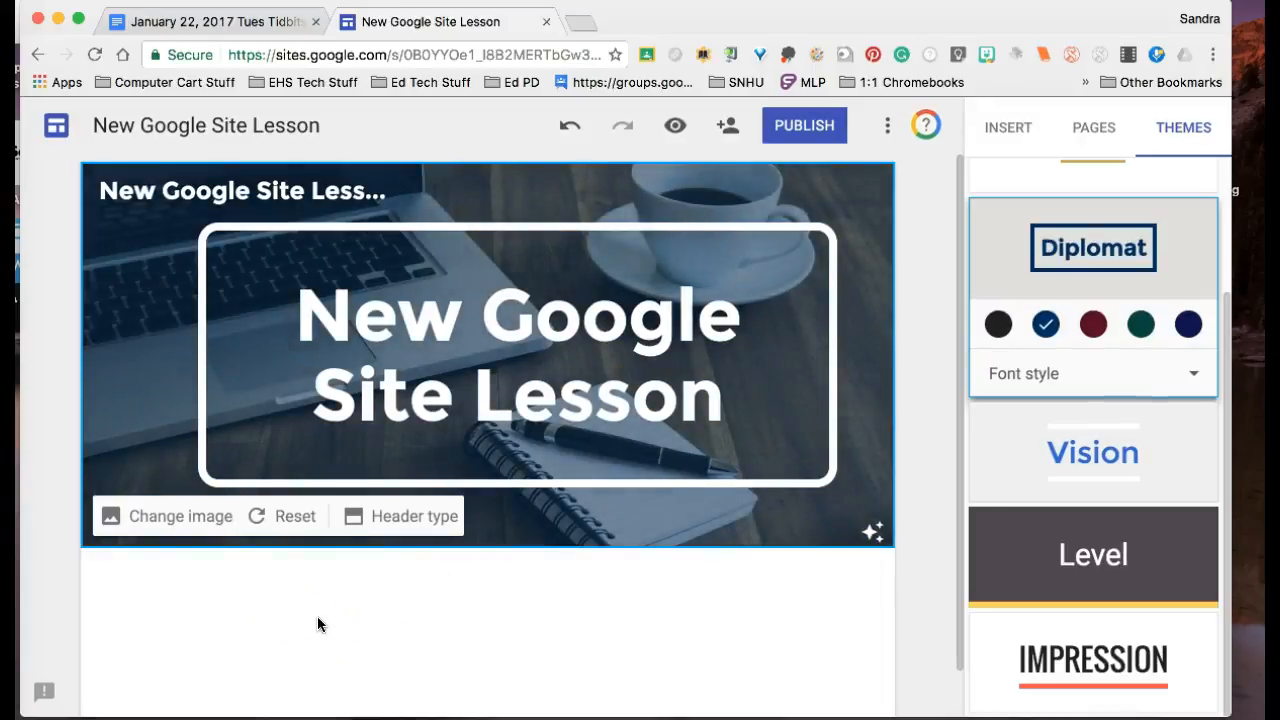
Step: Insert a text box in the page body below the header reading "This is the first section of our website!"
double_click(434, 601)
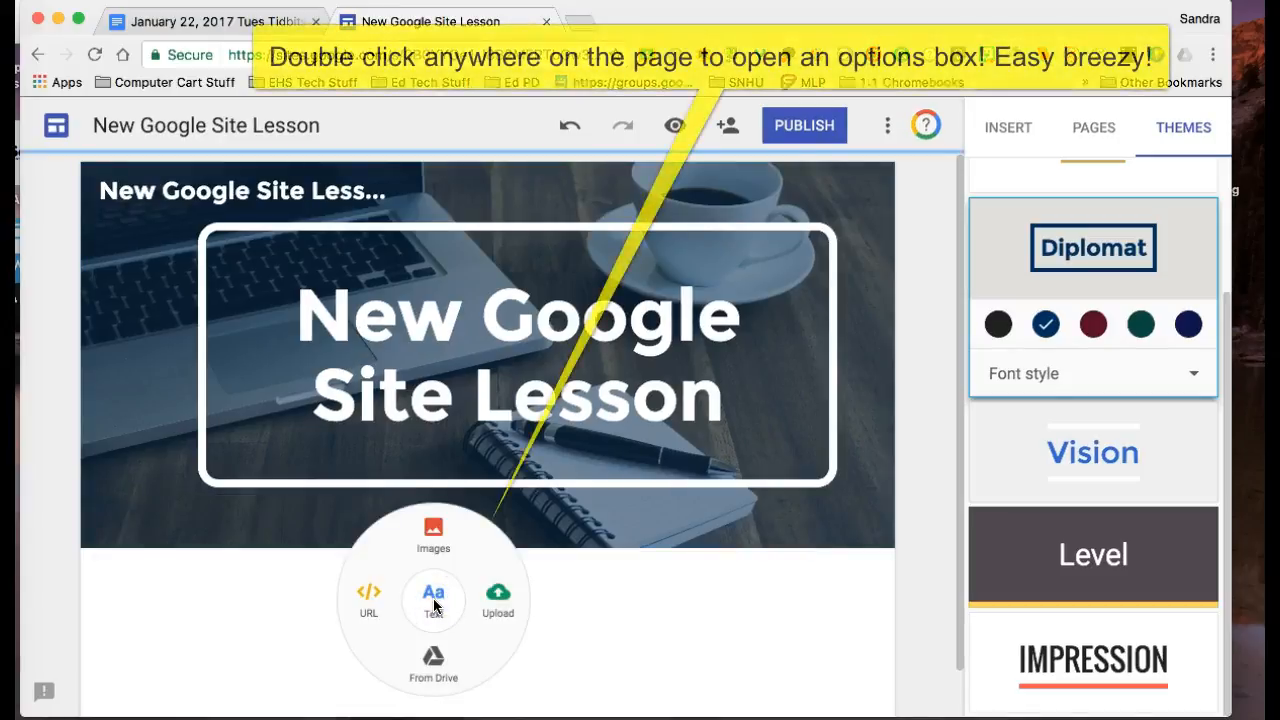
click(1008, 136)
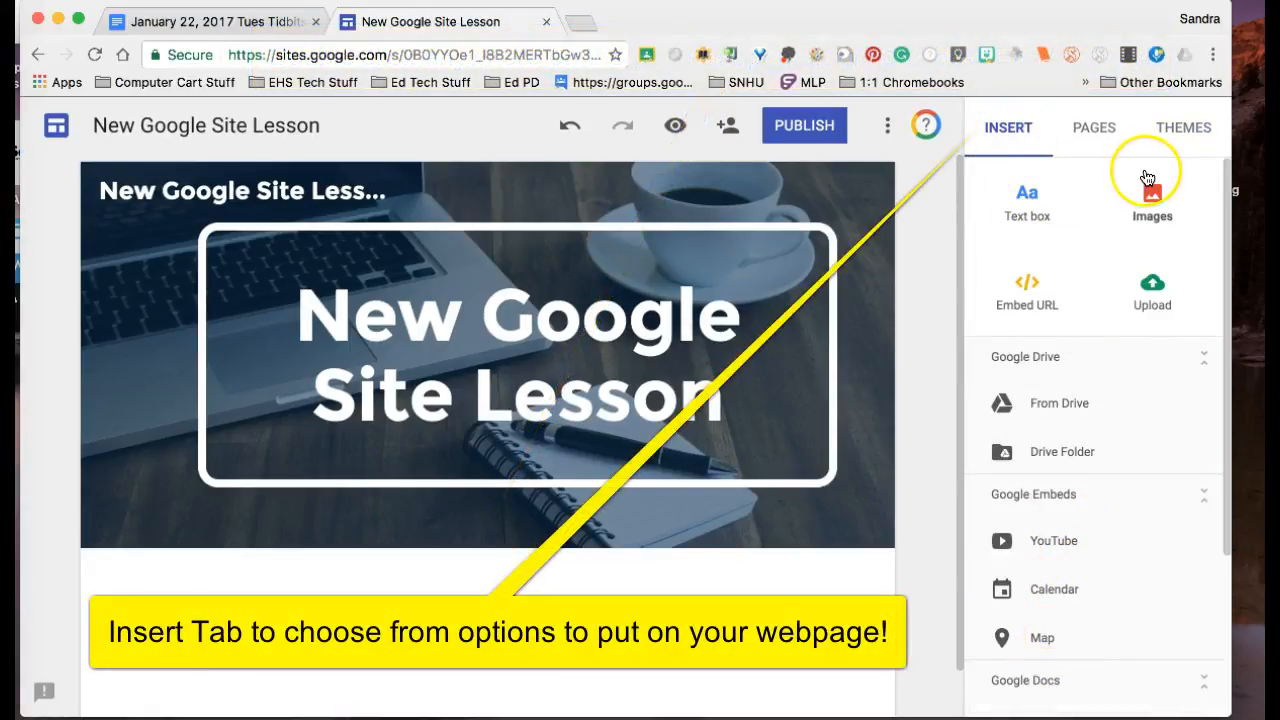
double_click(480, 628)
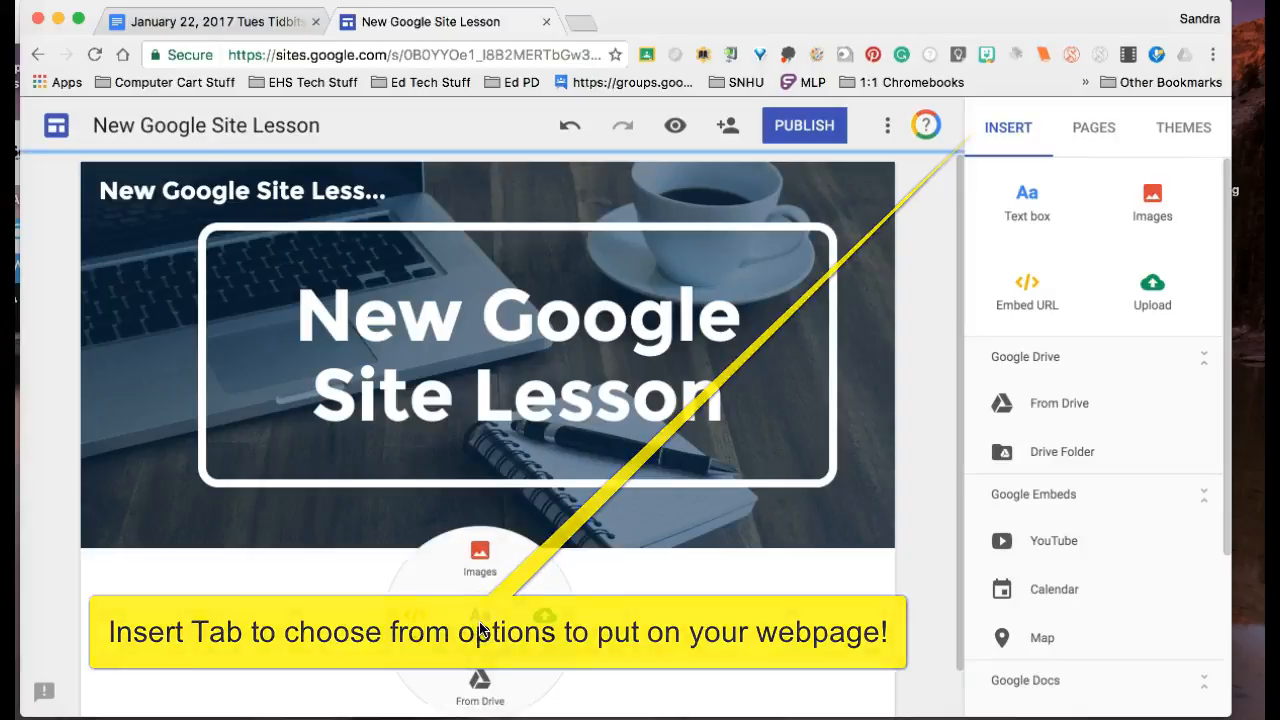
click(481, 629)
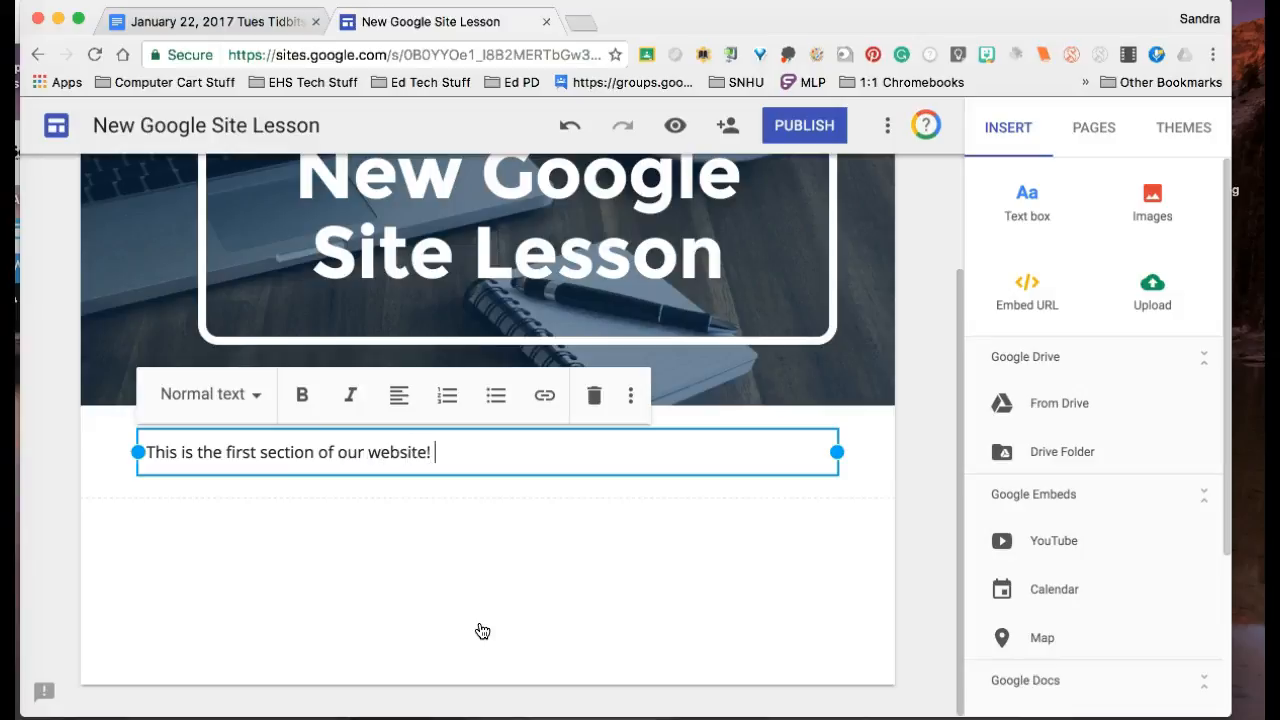
Step: Set the background style of the first text section to Emphasis 2
mouse_move(102, 447)
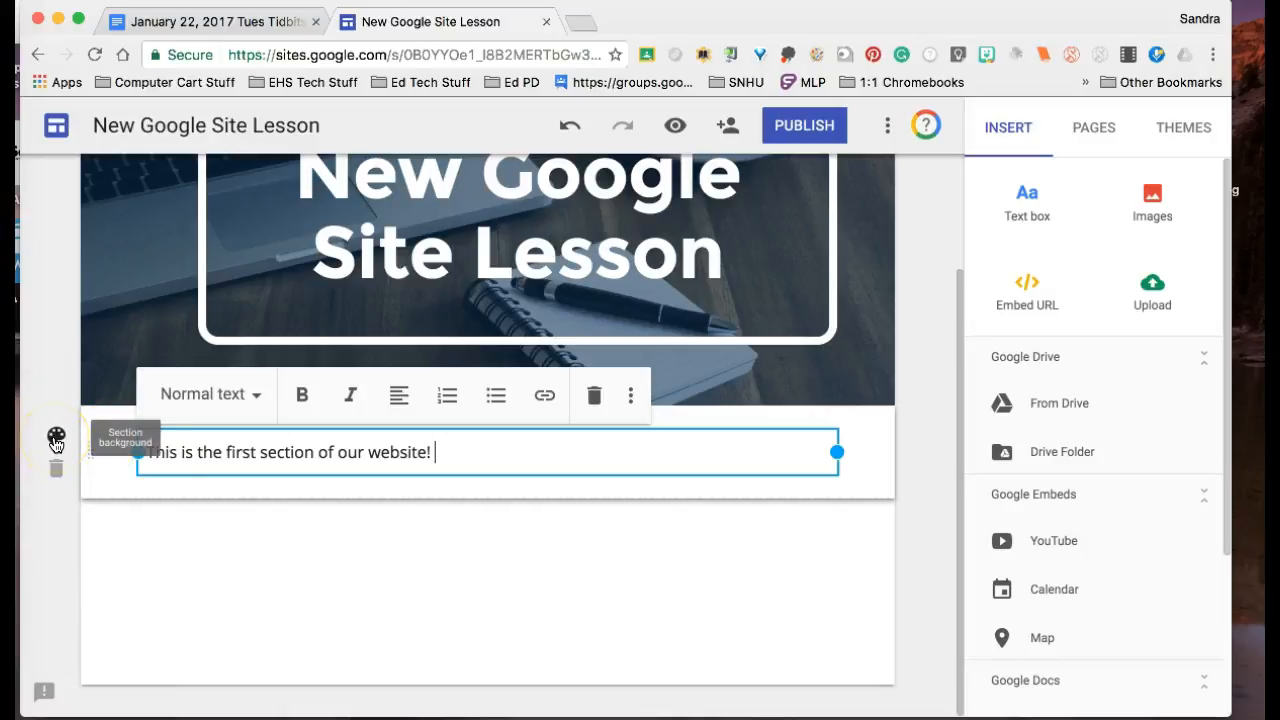
click(56, 440)
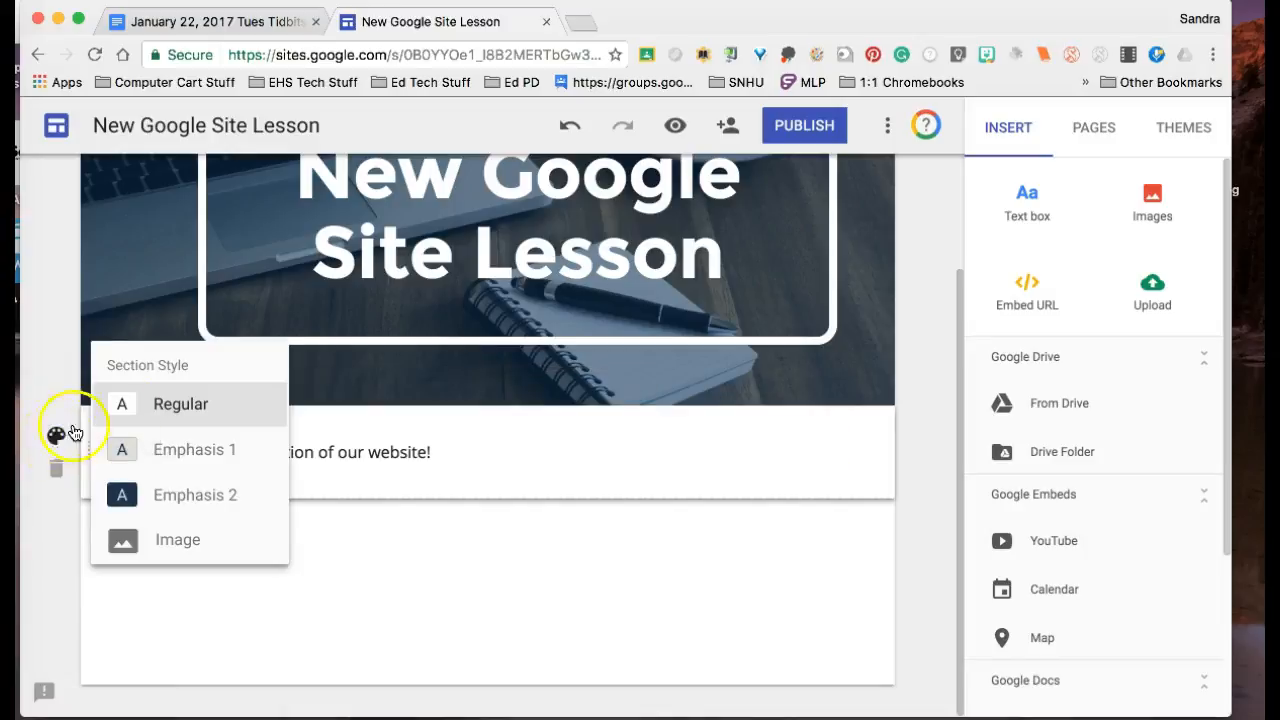
click(156, 500)
click(416, 594)
click(290, 481)
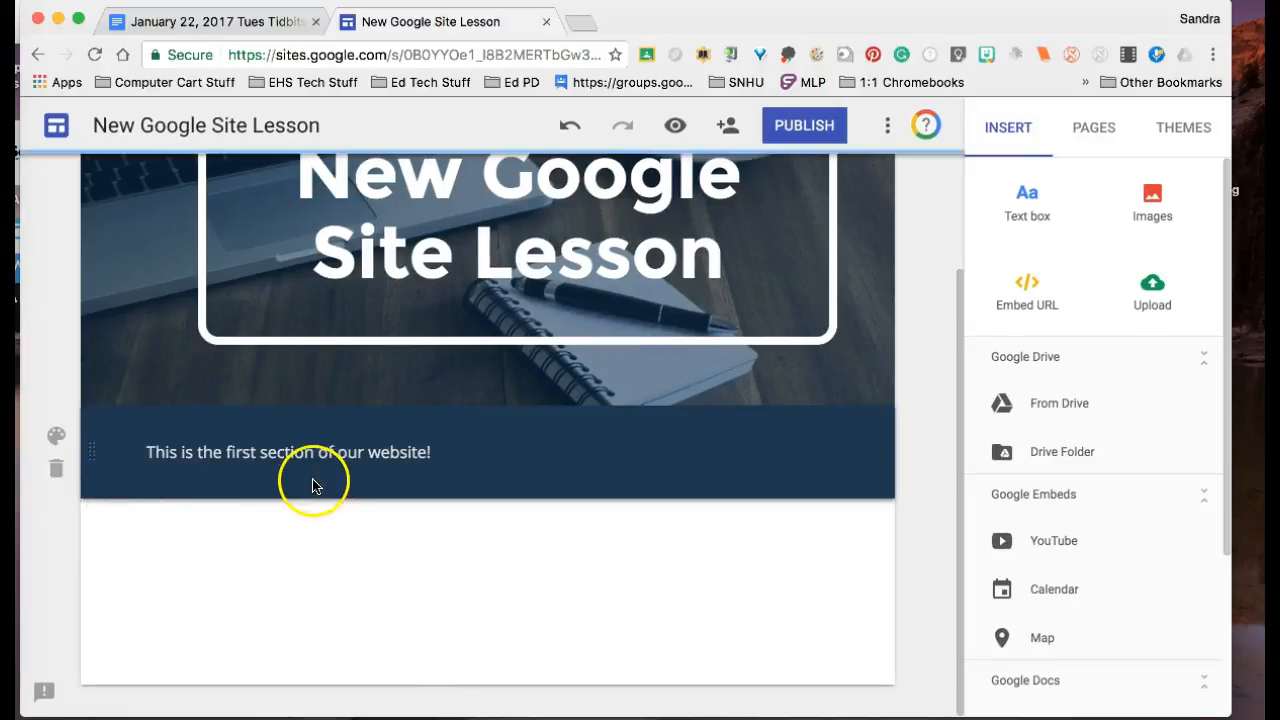
Step: Change the first text section's background style to Emphasis 1
click(56, 440)
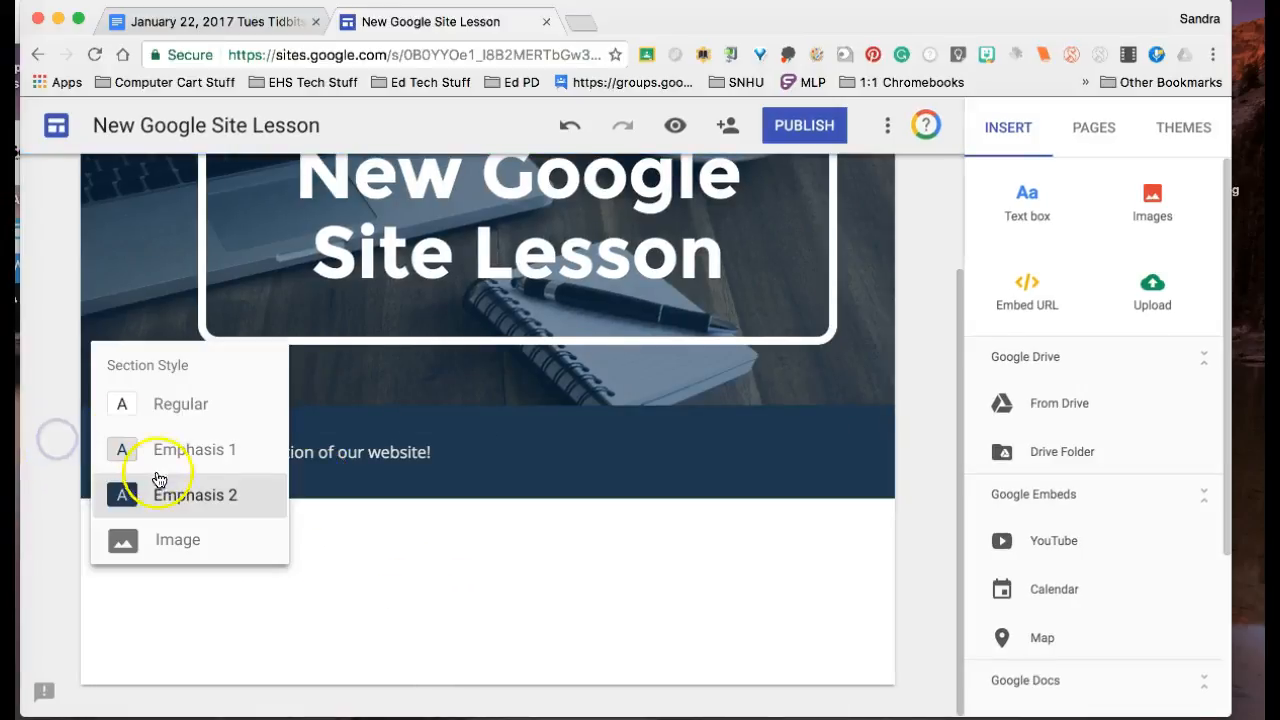
click(160, 450)
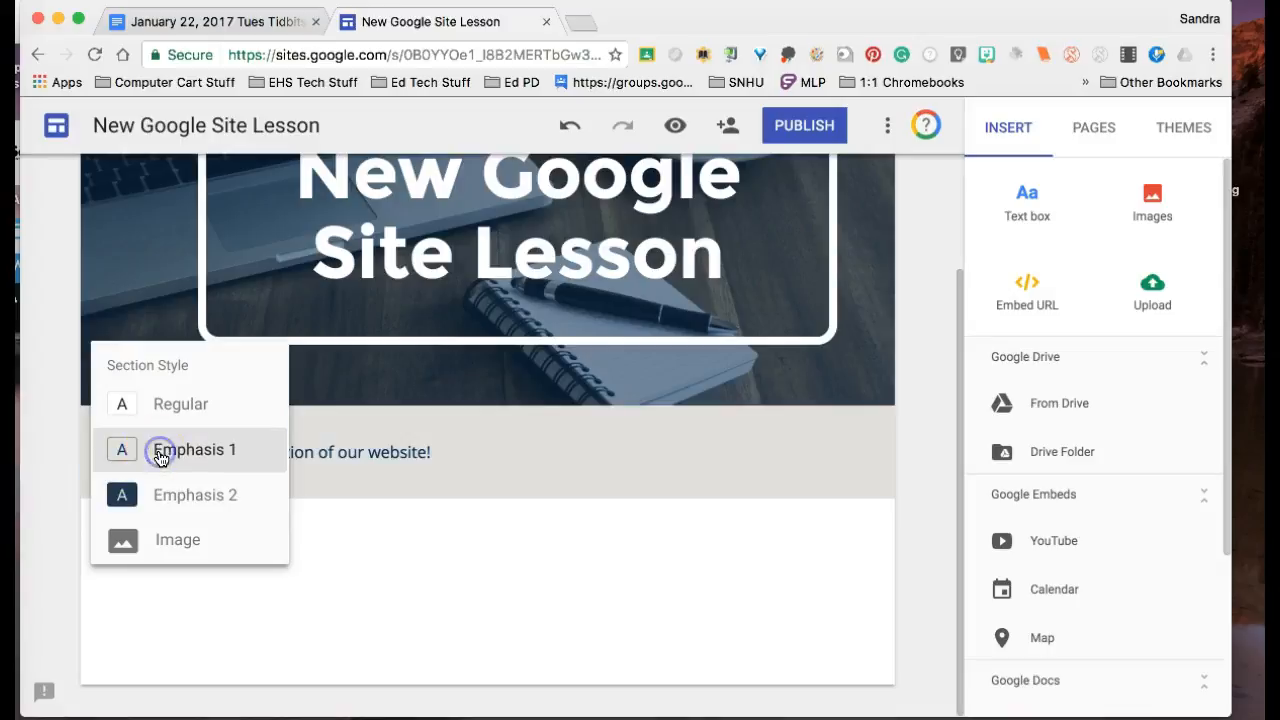
click(394, 599)
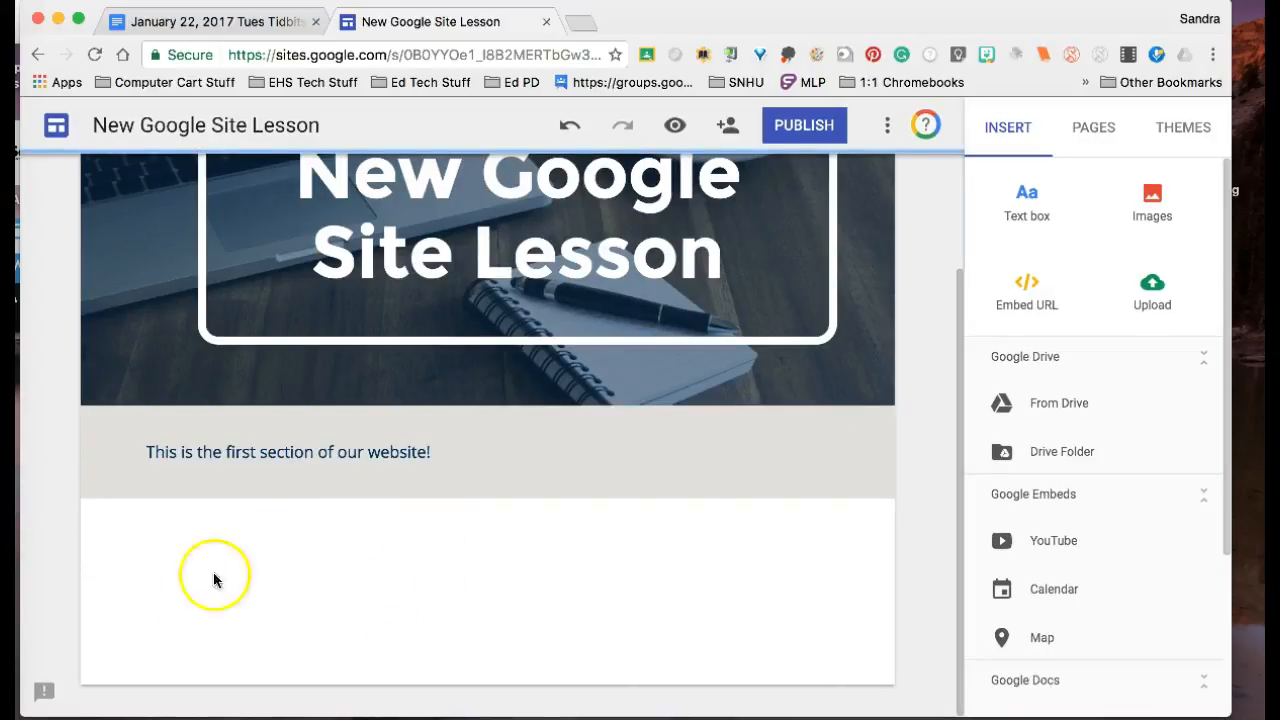
Step: Center the sentence "This is the first section of our website!" and format it as a Subheading
drag(430, 451, 197, 460)
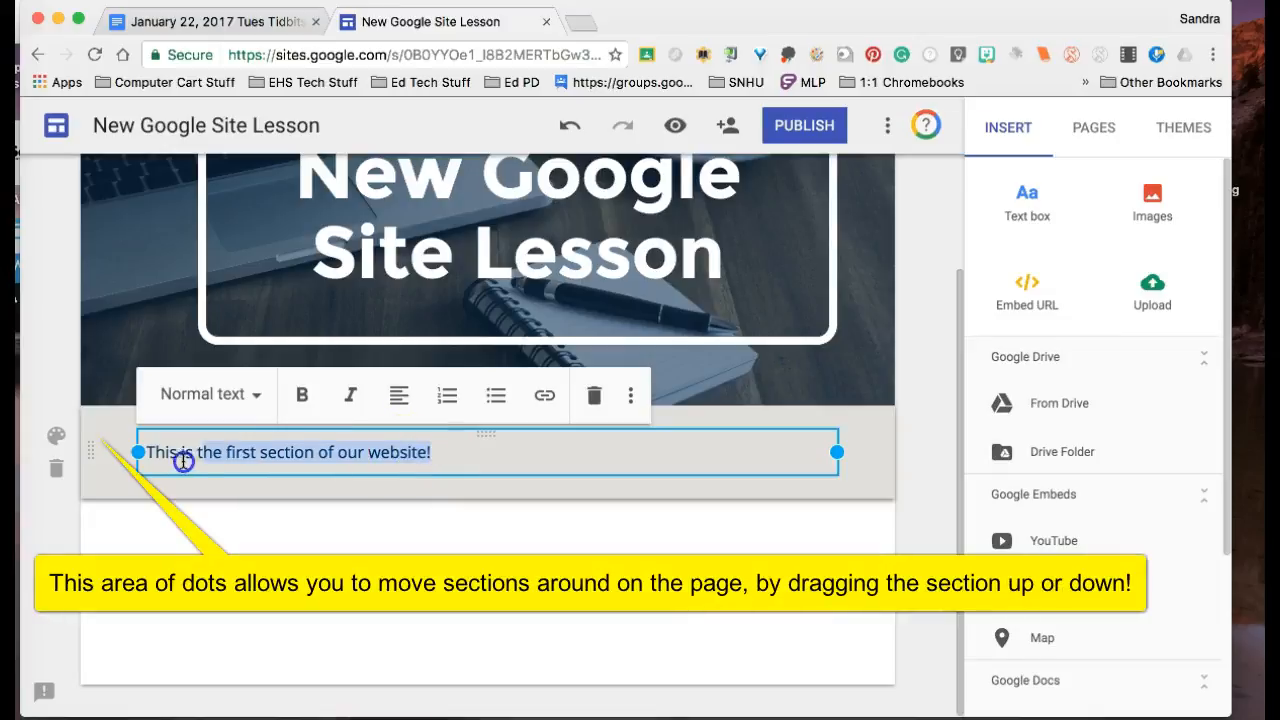
click(402, 404)
click(402, 455)
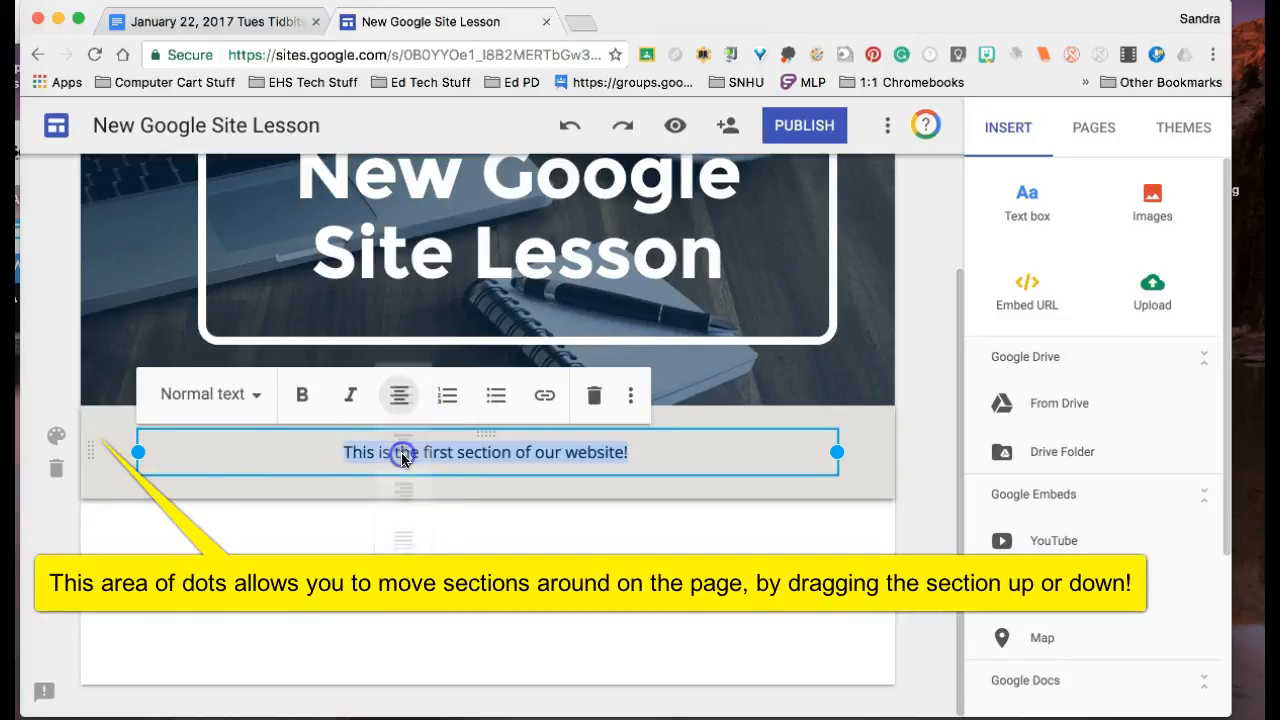
click(258, 395)
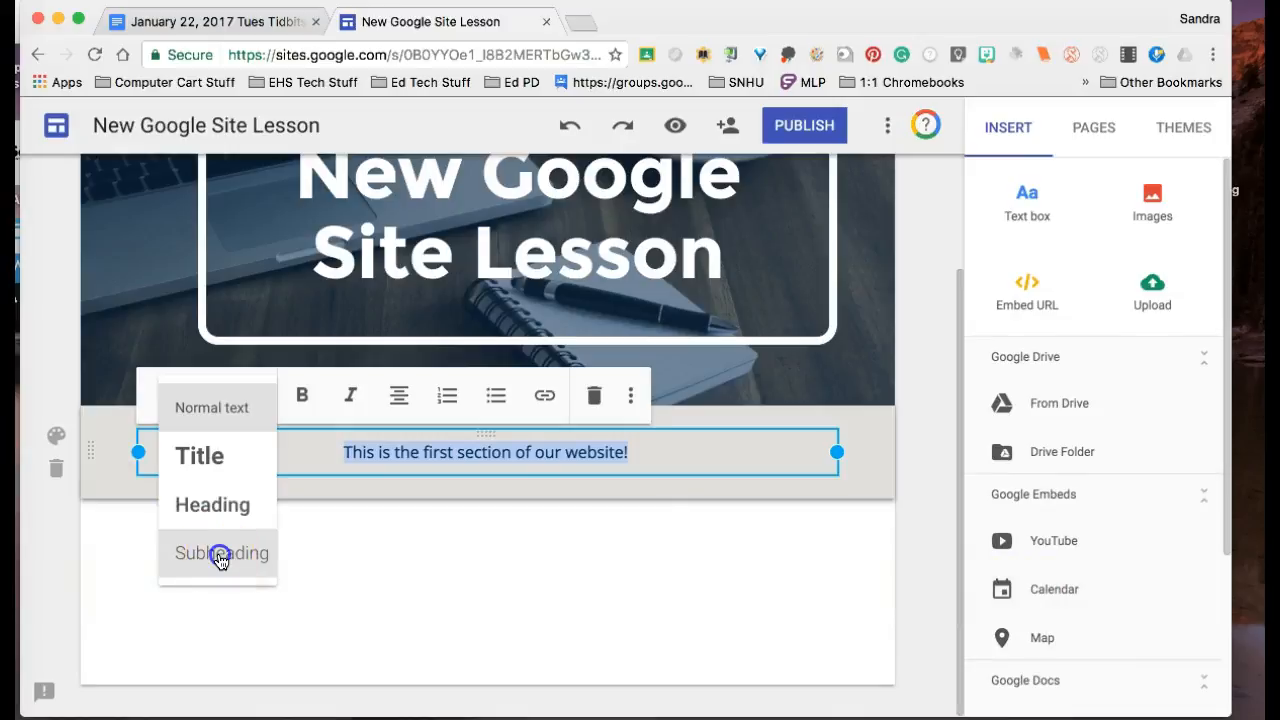
click(220, 556)
click(435, 553)
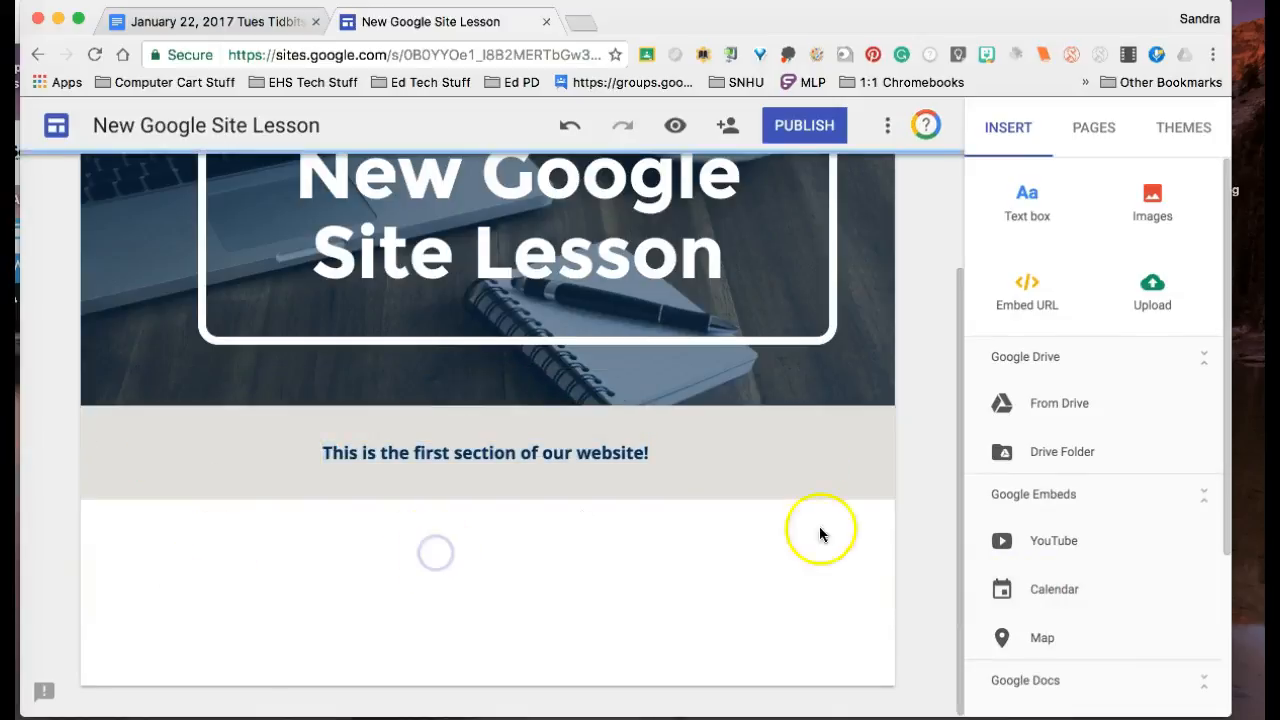
Step: Narrow the text box to about half the section's width and insert a searched photo of computers on a desk beside it
click(674, 452)
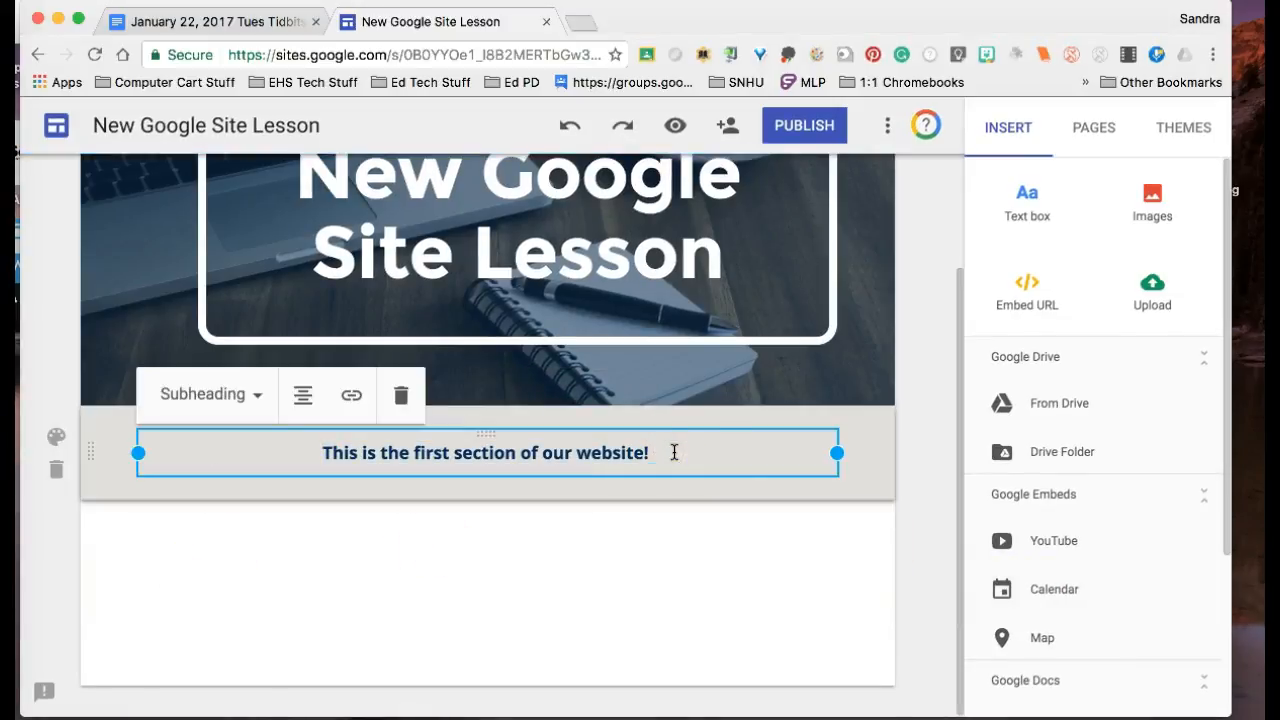
drag(835, 452, 530, 457)
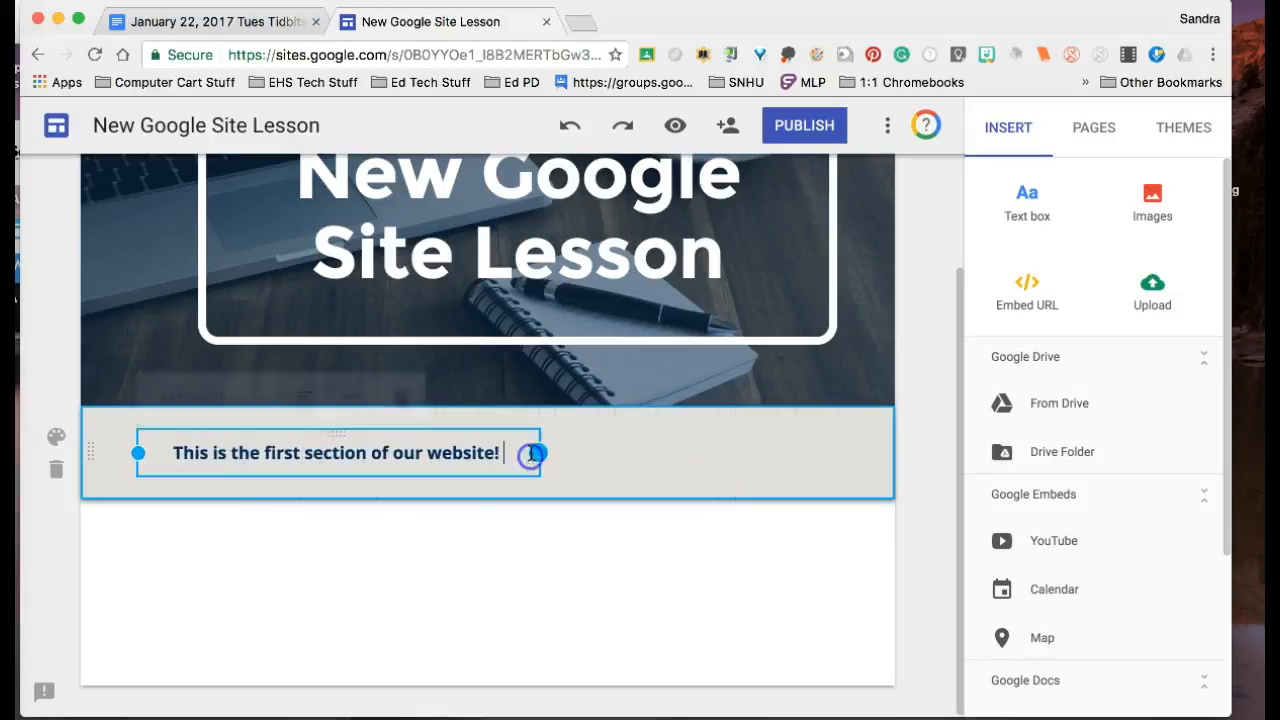
double_click(669, 452)
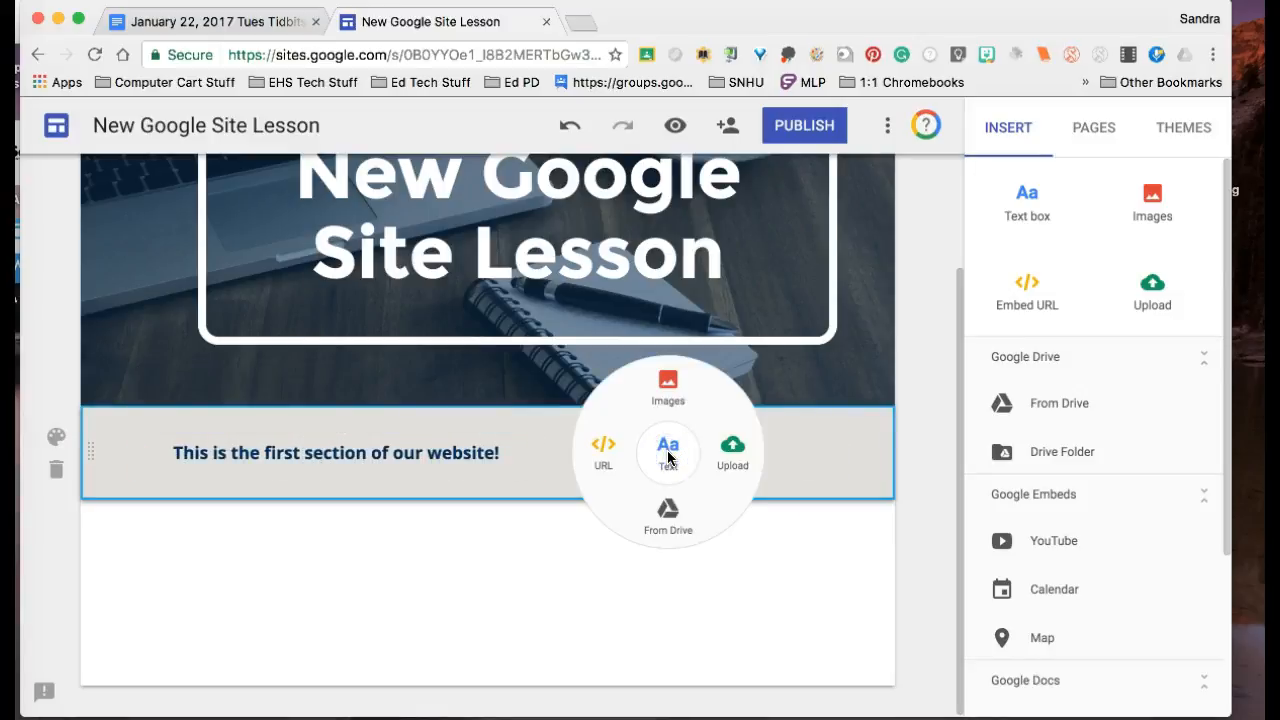
click(667, 385)
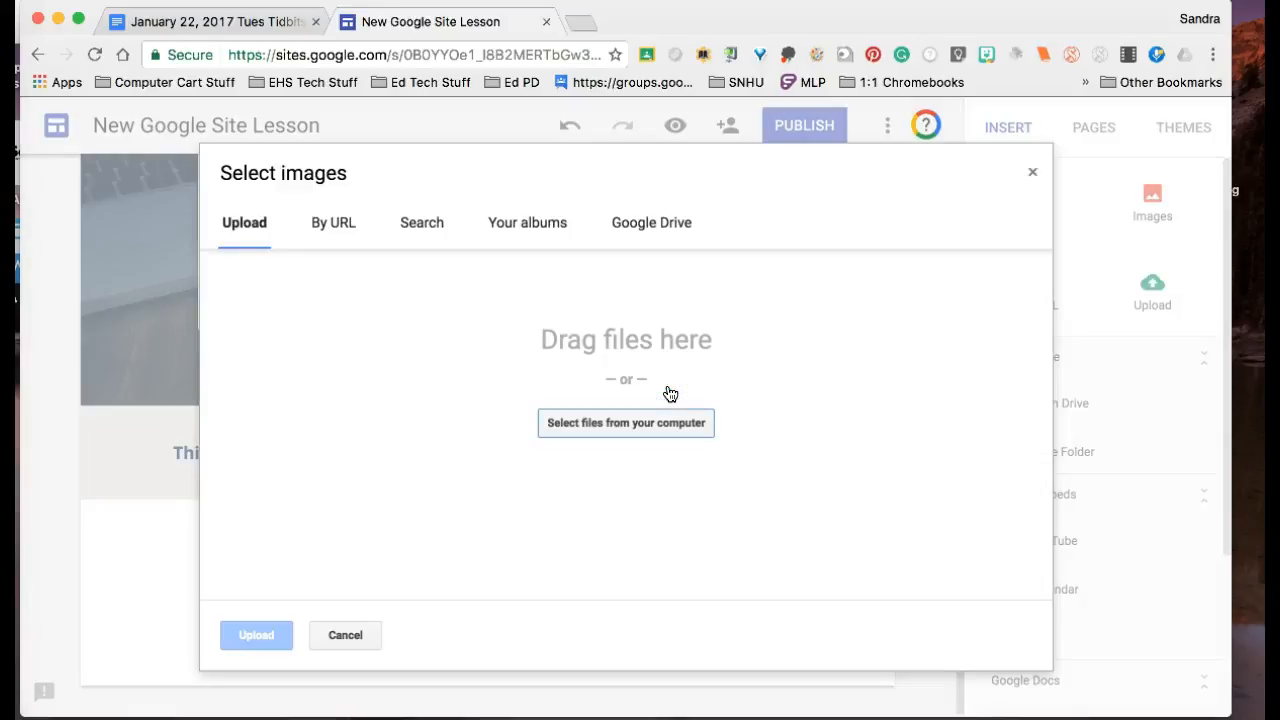
click(424, 220)
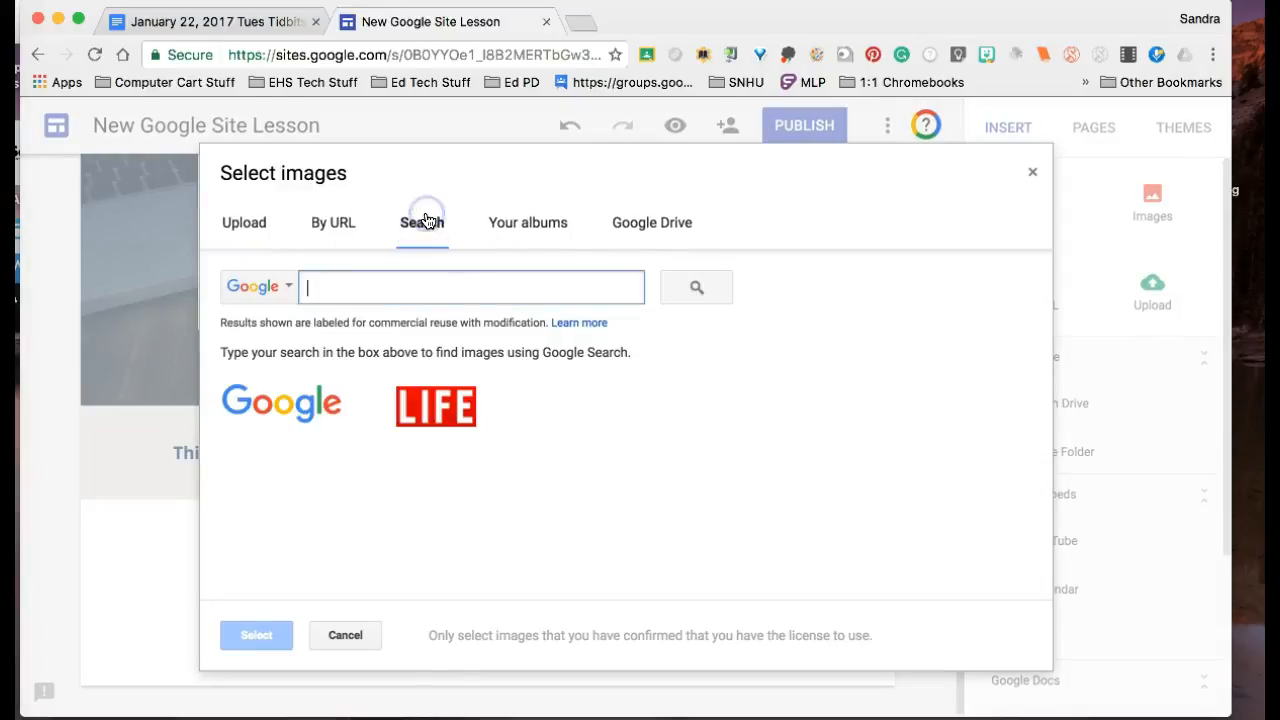
click(413, 290)
text(com)
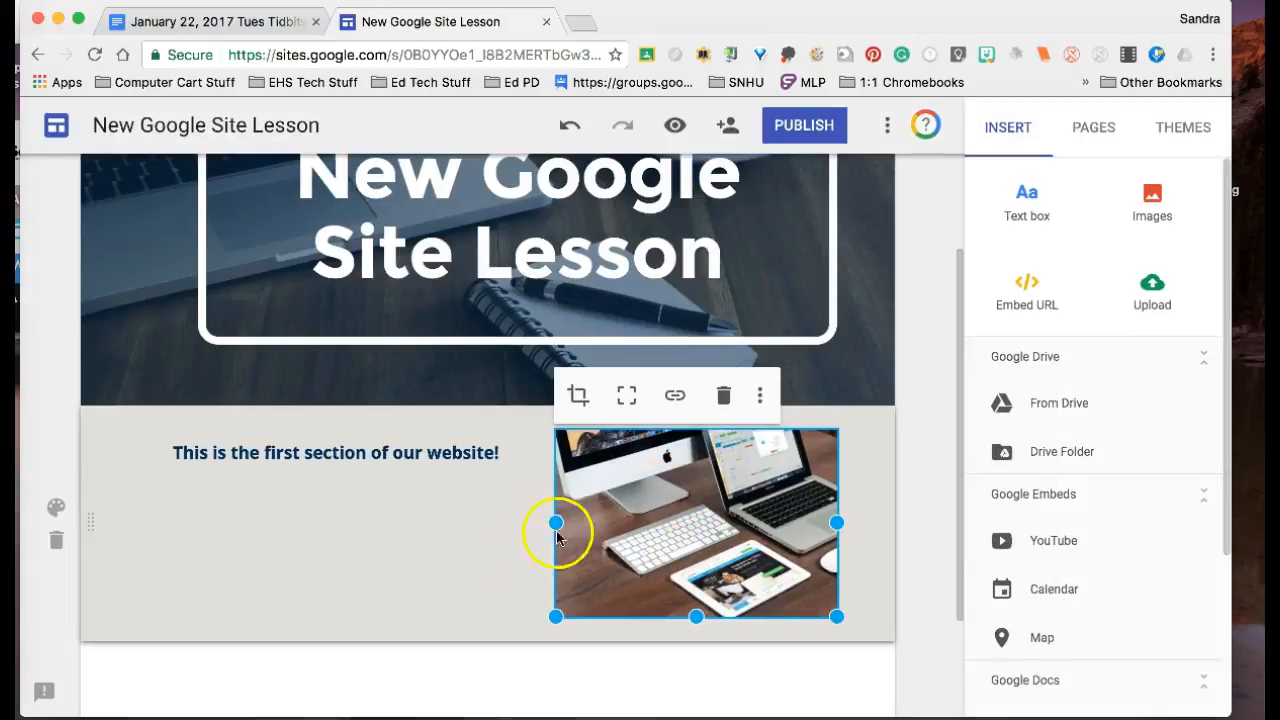
click(469, 562)
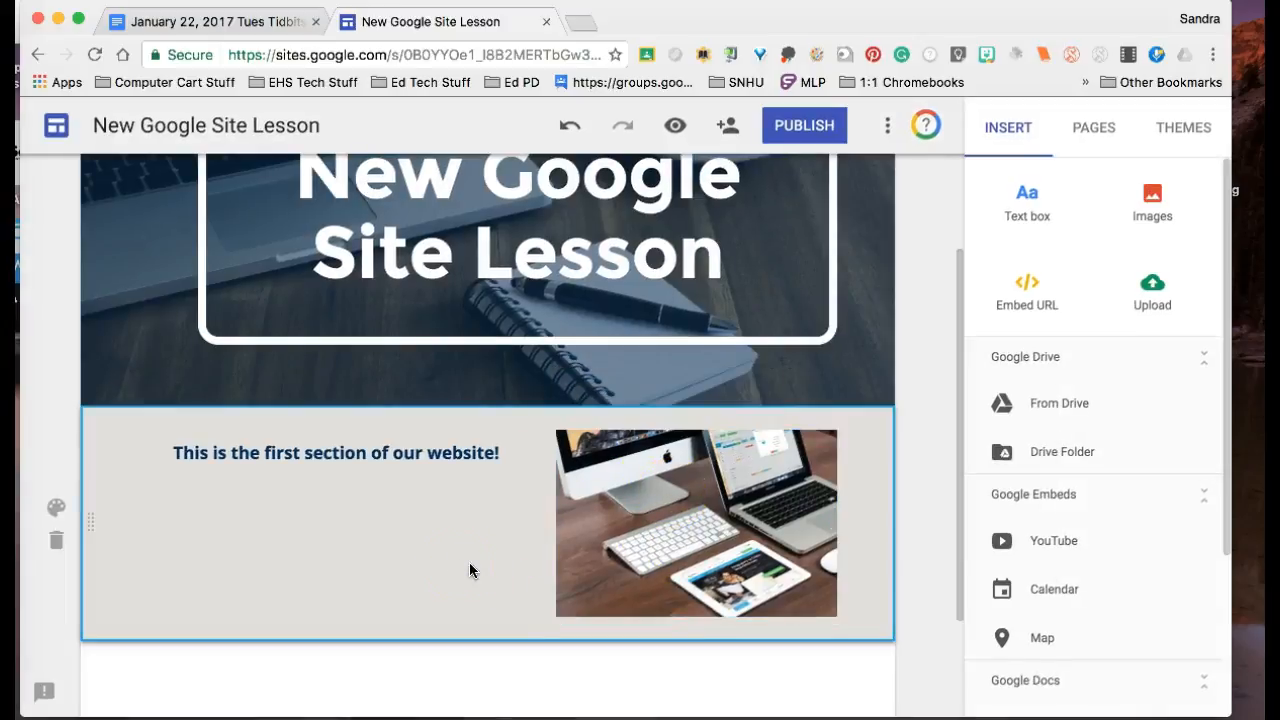
Step: Shrink the computer photo to roughly half its size and place it directly next to the text box
click(603, 517)
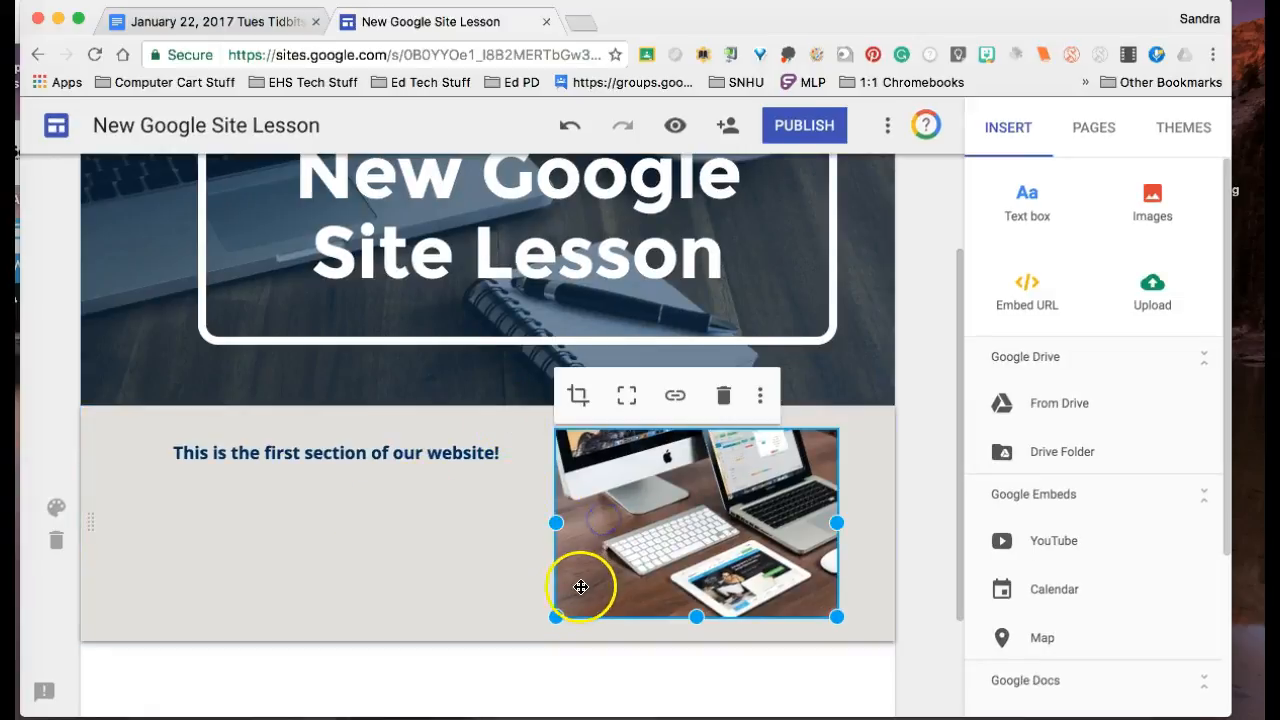
drag(557, 616, 648, 544)
click(542, 503)
drag(706, 480, 570, 450)
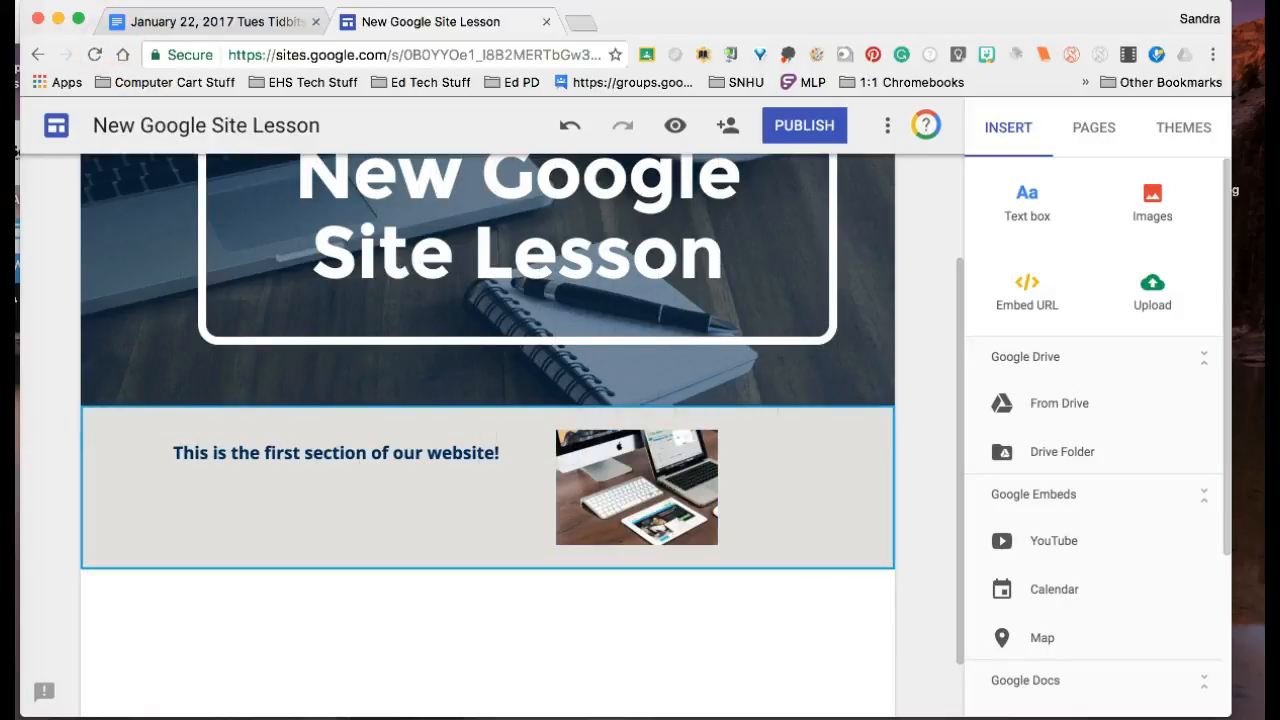
Step: Search YouTube for "new google sites", insert the video "The NEW Google Sites" below the first section, and enlarge it
click(1052, 541)
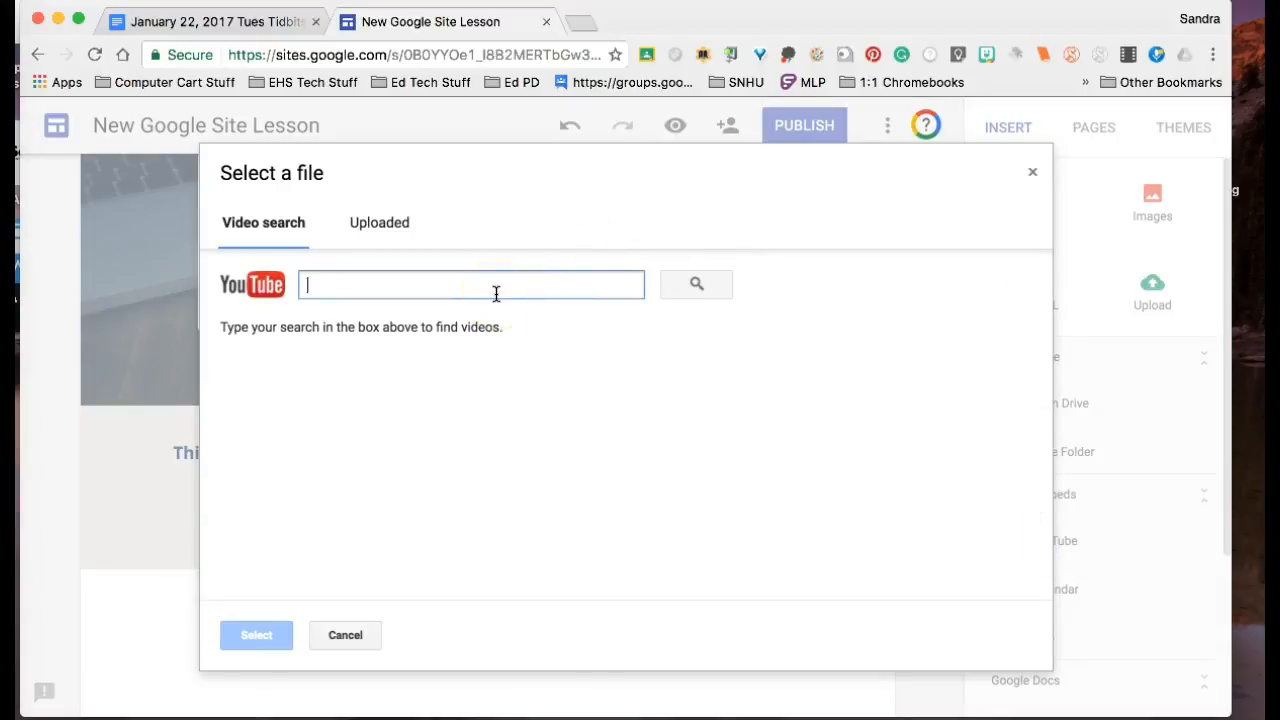
text(new google sites)
key(Return)
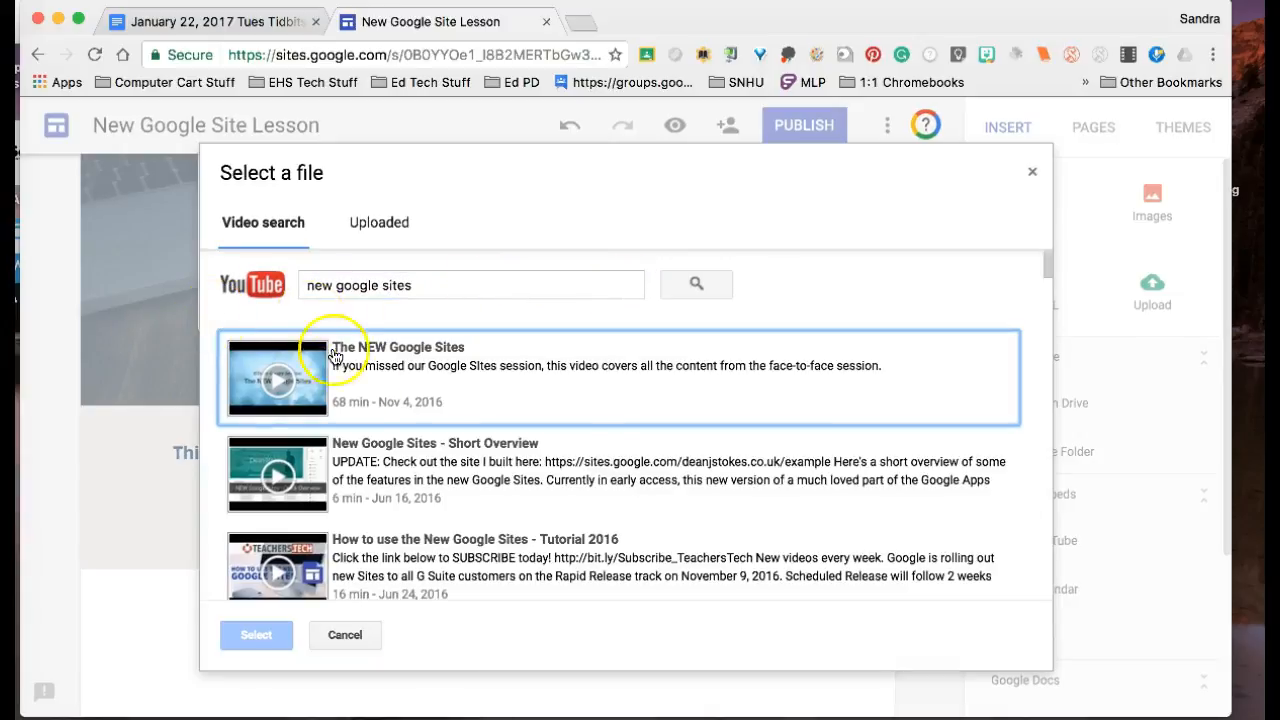
click(279, 394)
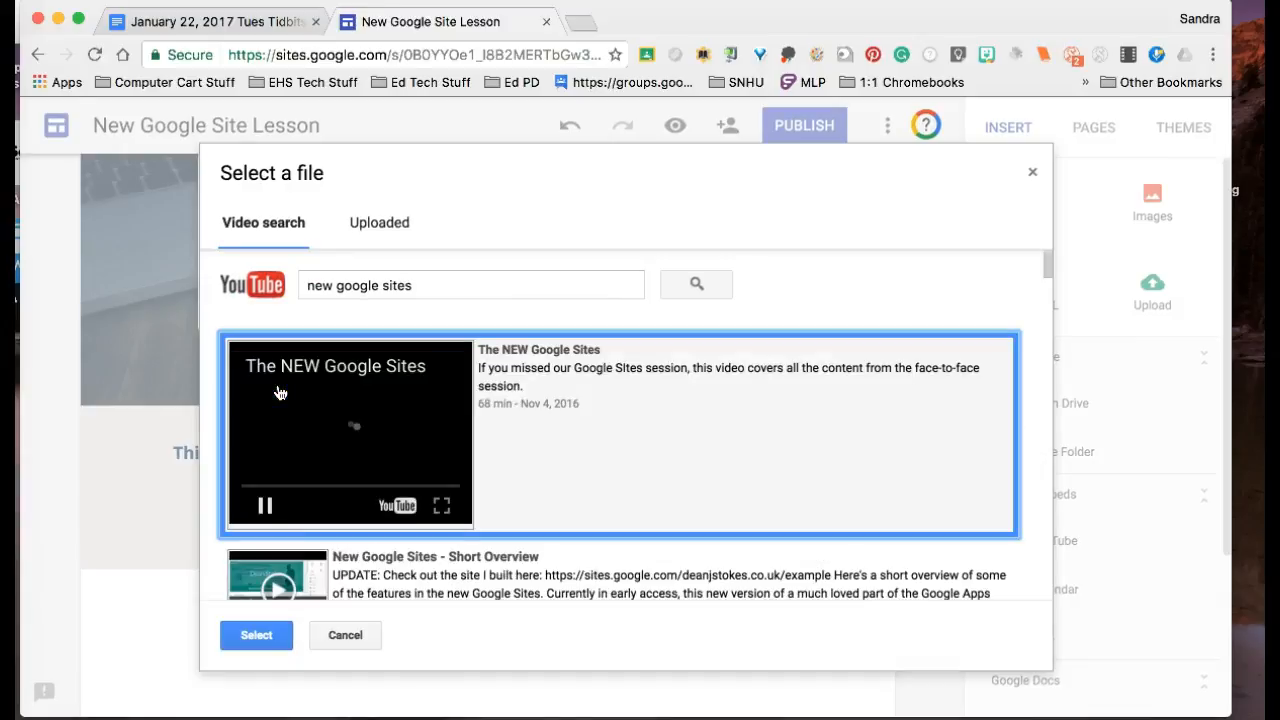
click(257, 634)
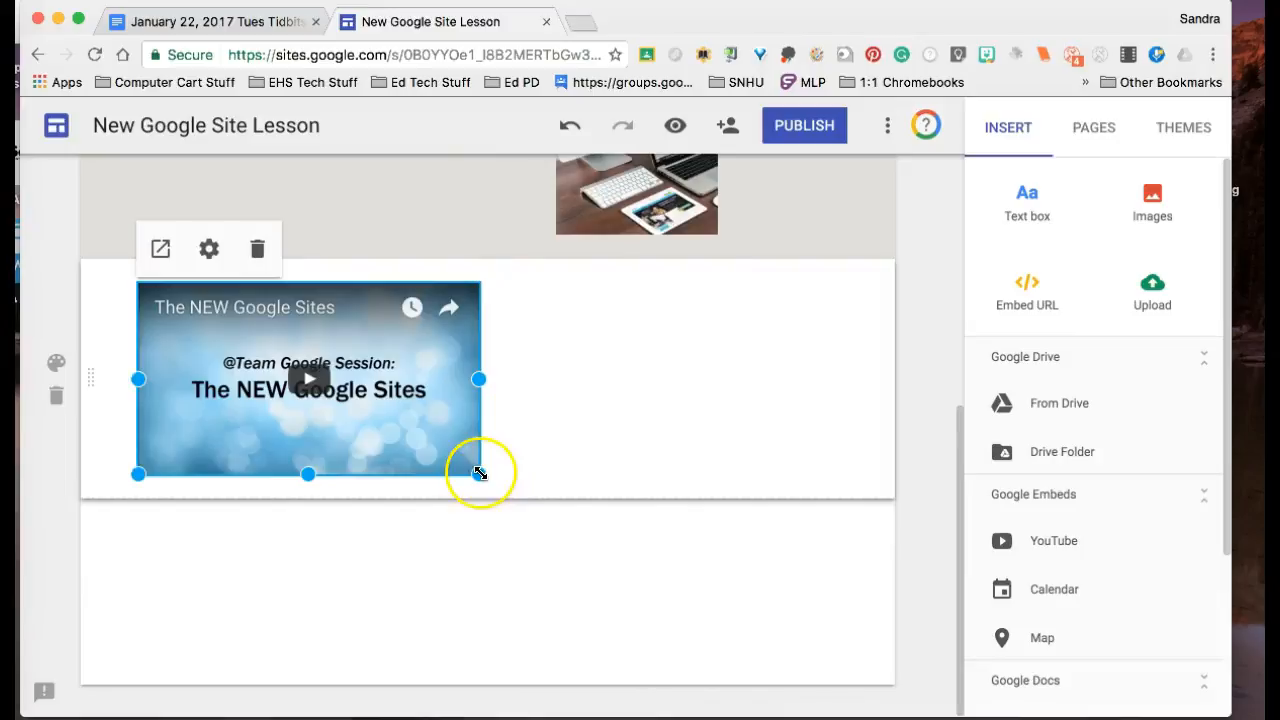
drag(477, 471, 762, 510)
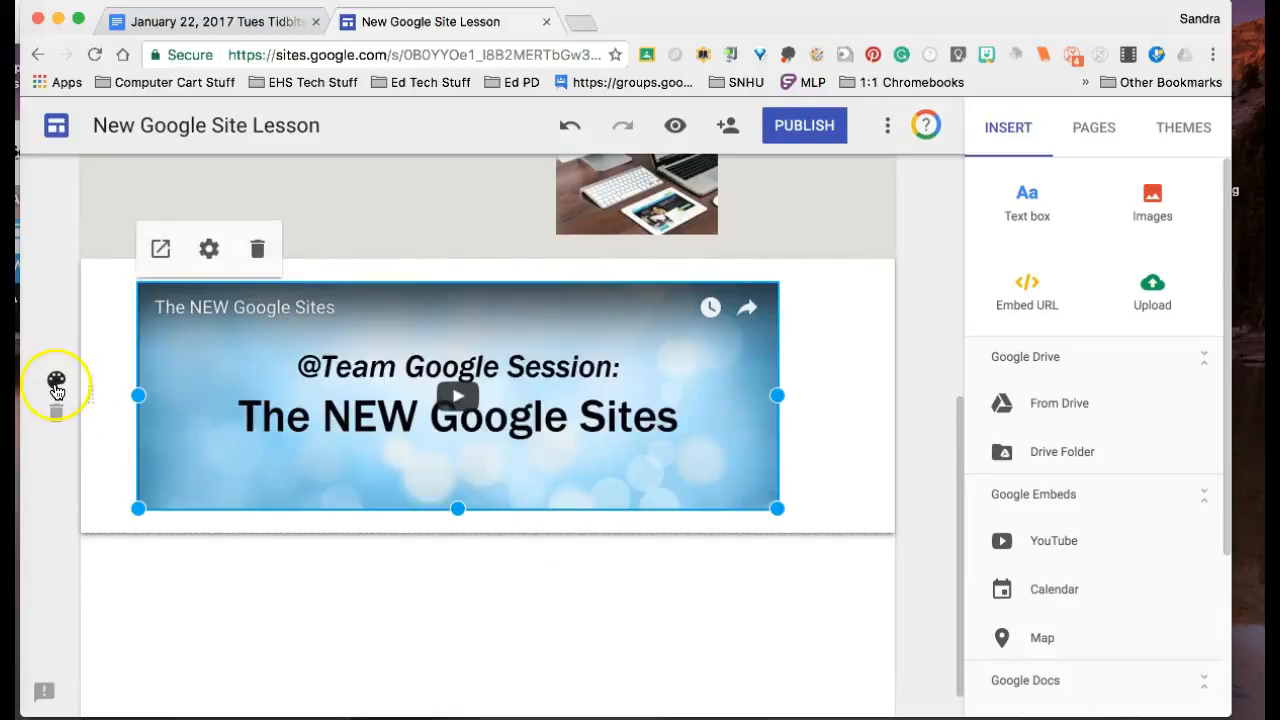
Step: Set the video section's background style to Emphasis 2
click(56, 385)
click(118, 440)
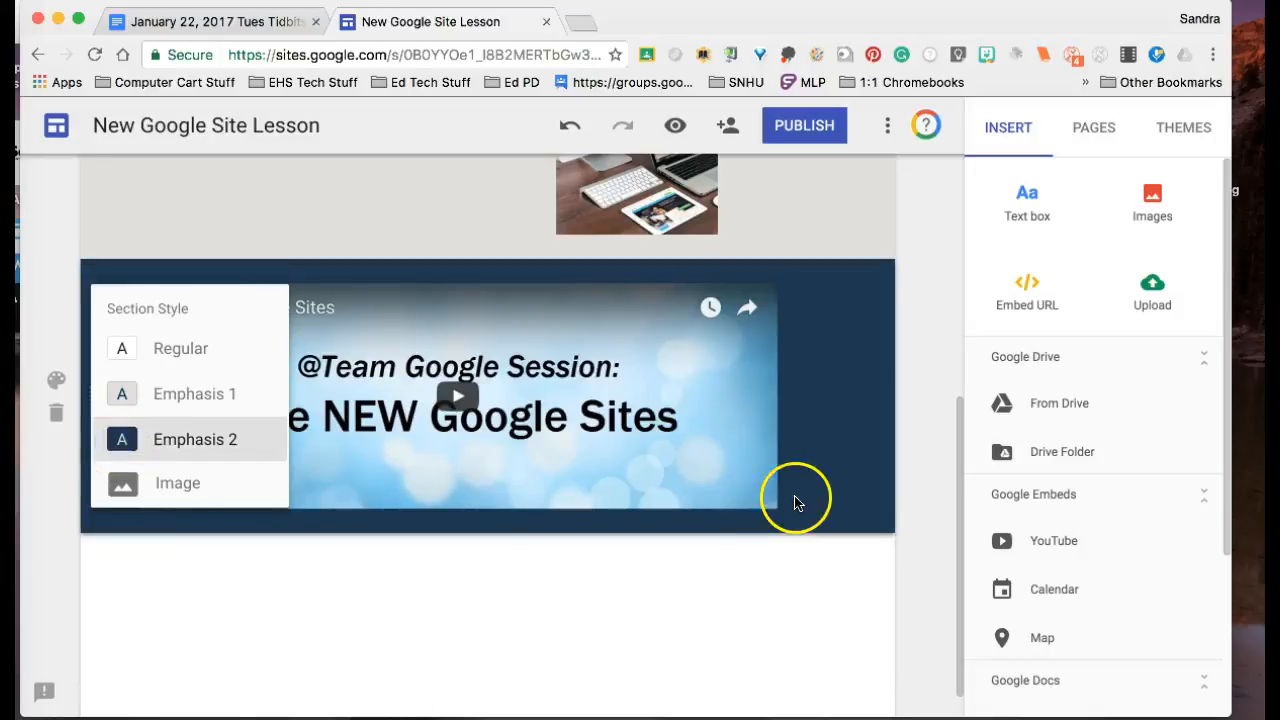
click(717, 610)
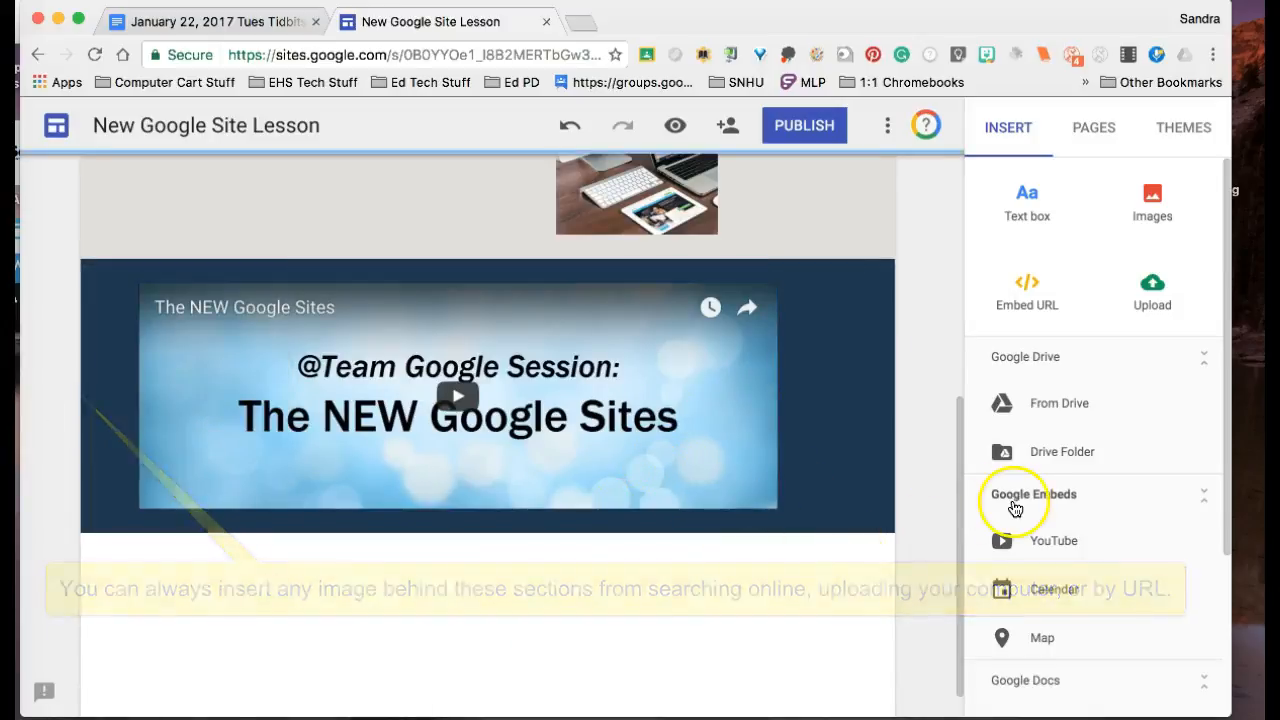
Step: Add a new page named "Lesson 1" to the site
drag(959, 481, 940, 194)
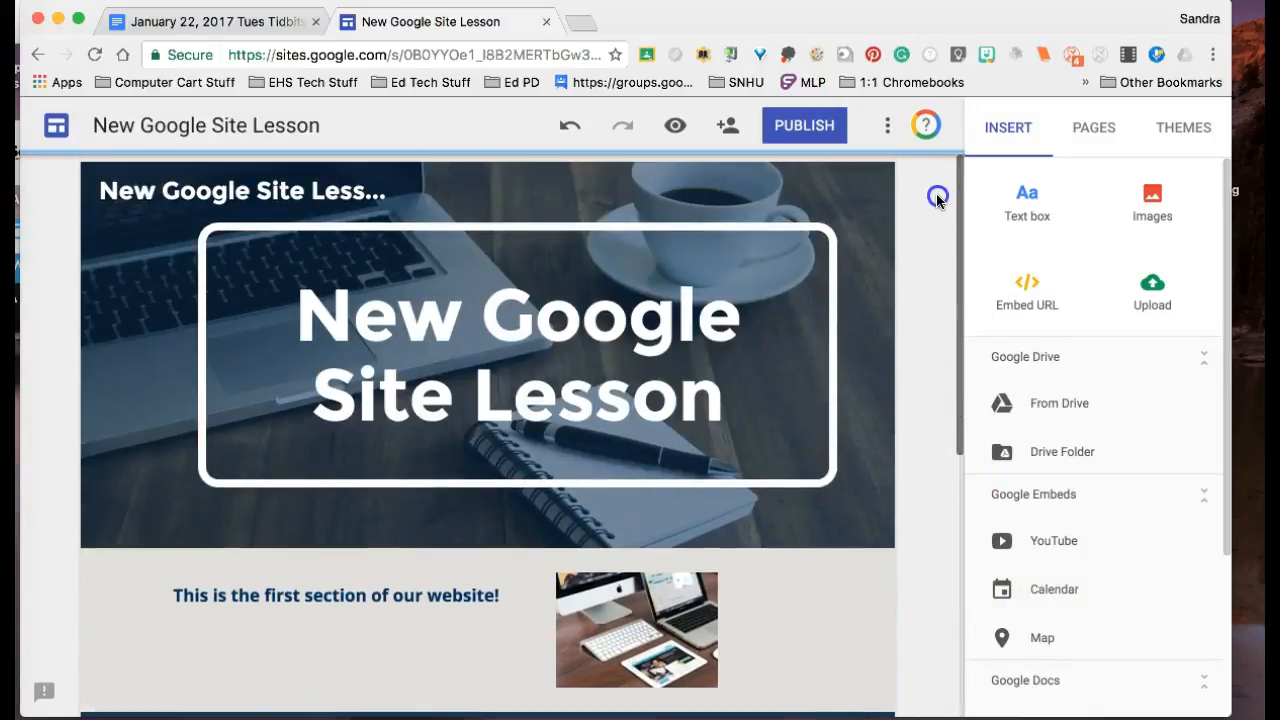
click(1080, 132)
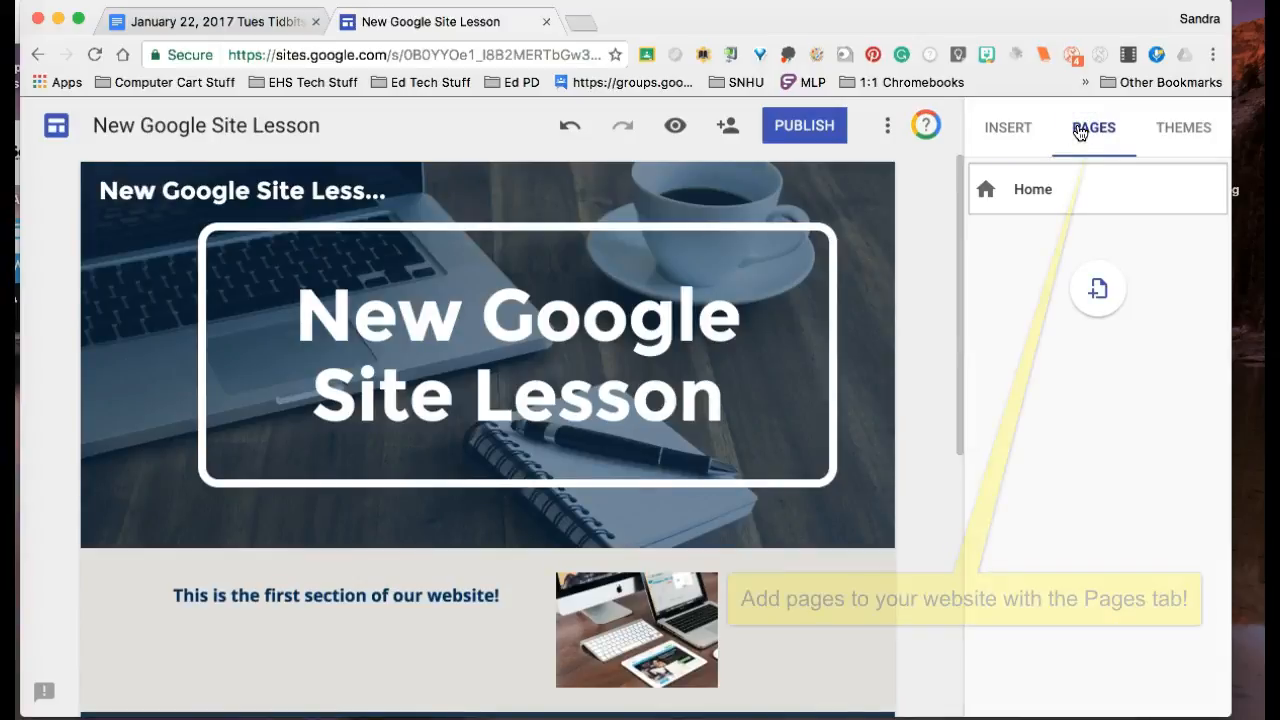
click(1100, 288)
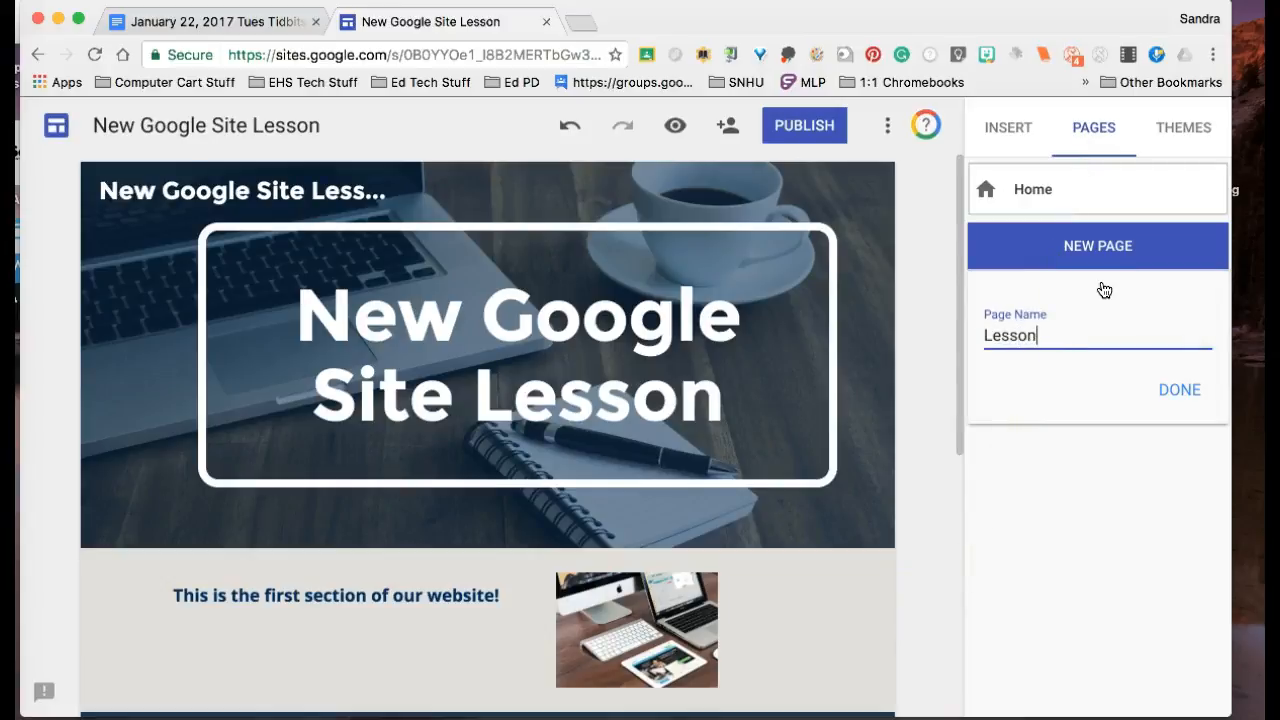
click(1170, 392)
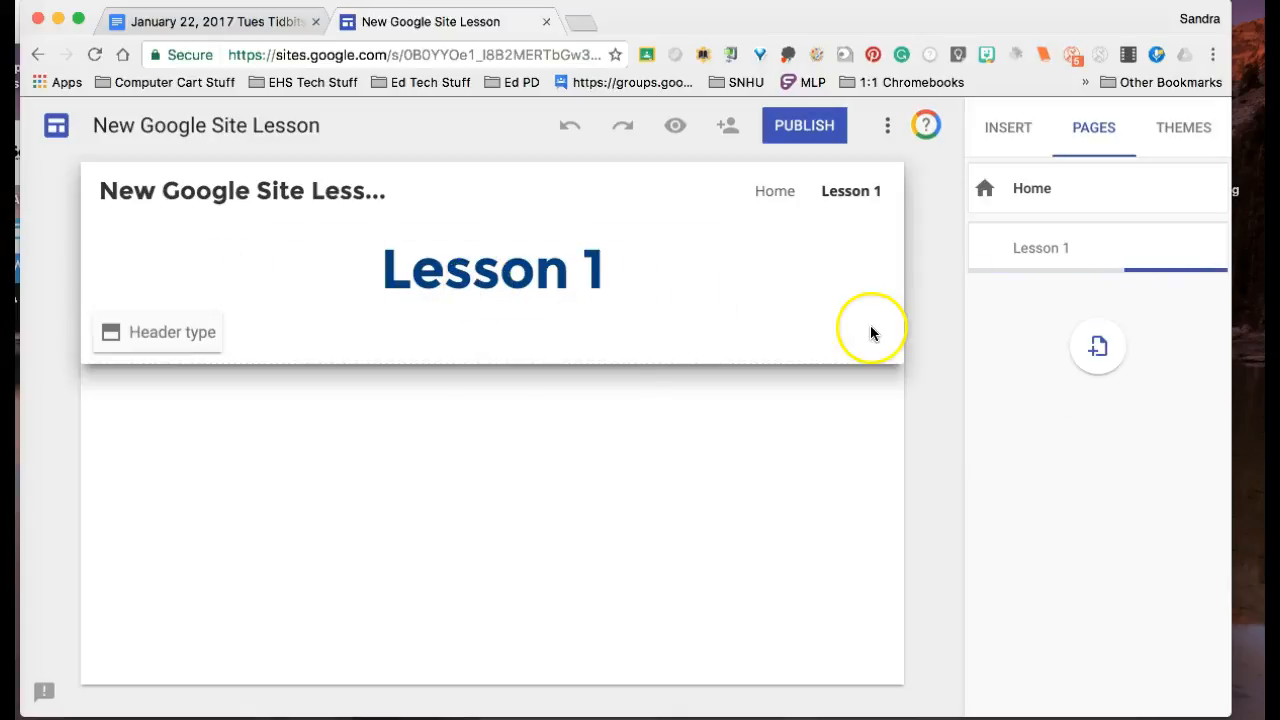
Step: Insert a text box reading "This is lesson 1" on the Lesson 1 page and give its section the Emphasis 2 style
double_click(579, 414)
click(578, 416)
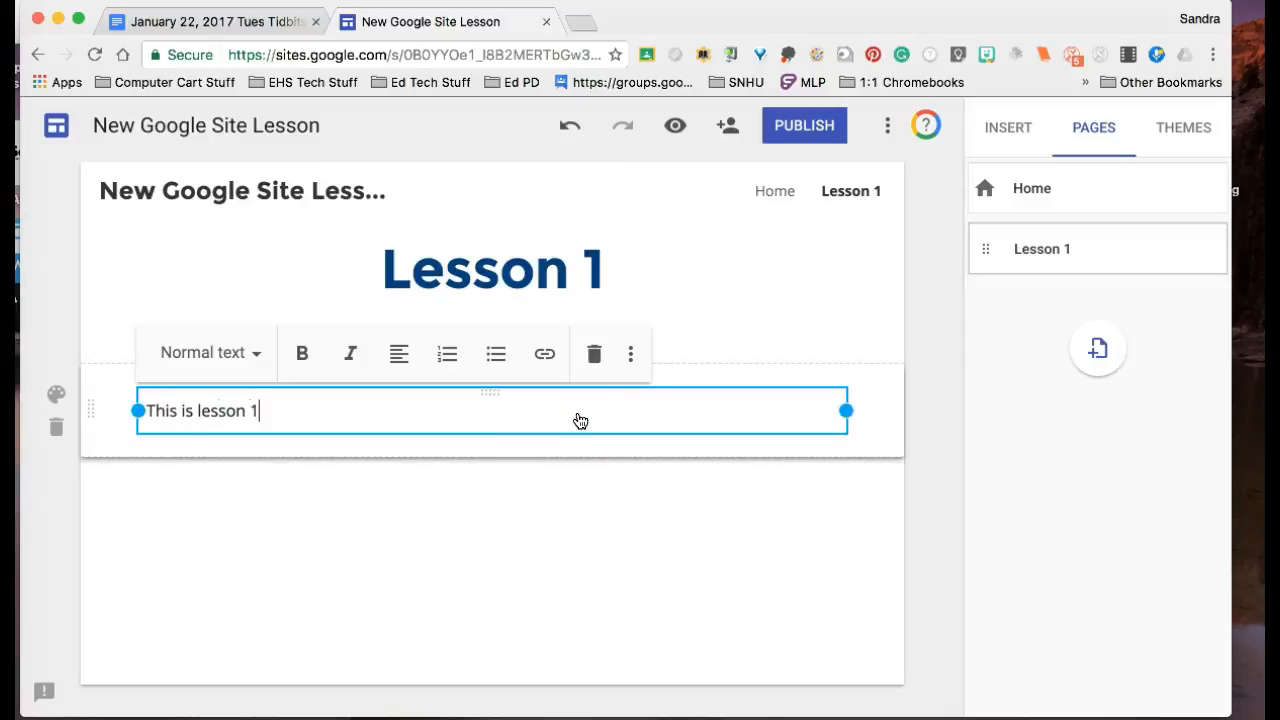
click(60, 403)
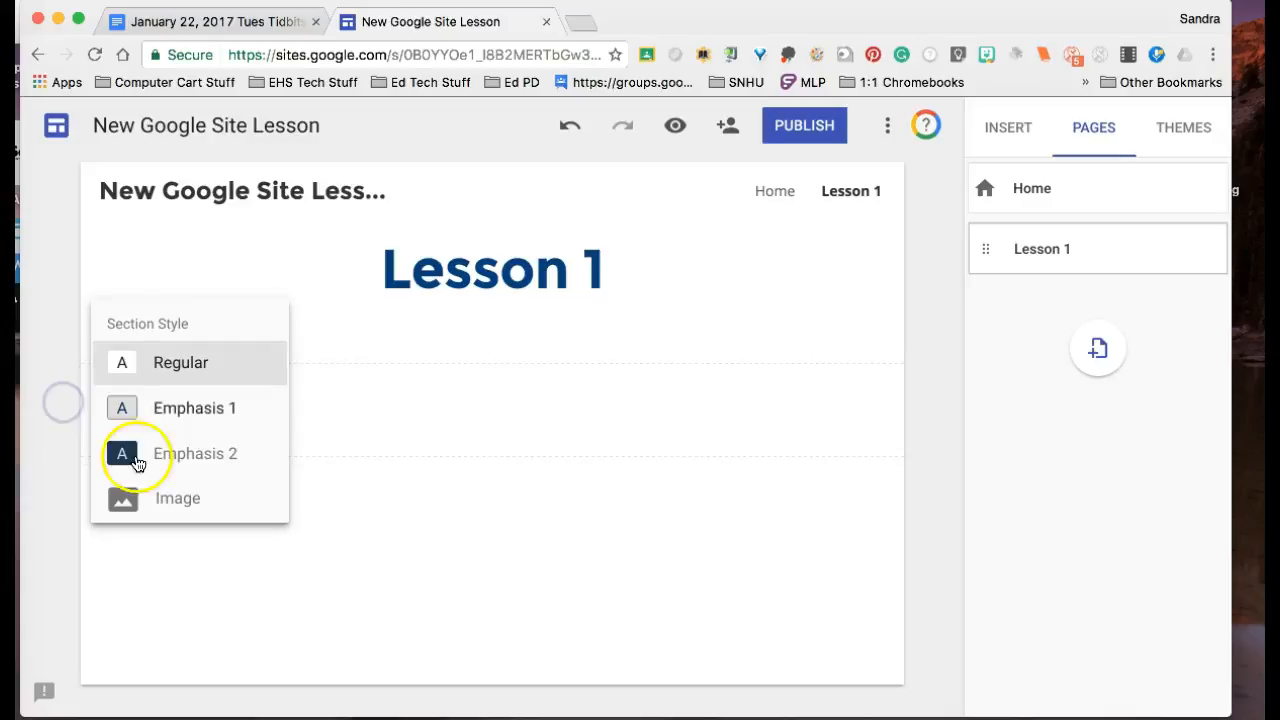
click(134, 458)
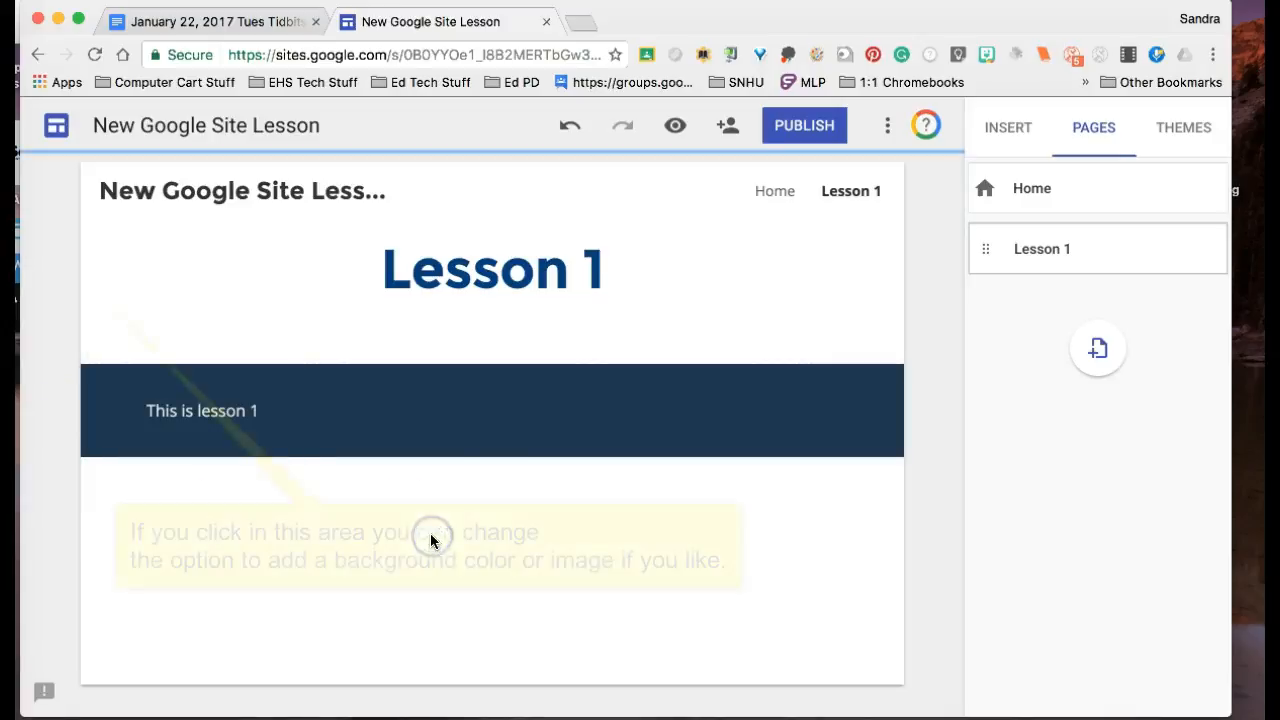
Step: Add two new pages to the site, named "Lesson 2" and "Lessons for Class"
click(1099, 347)
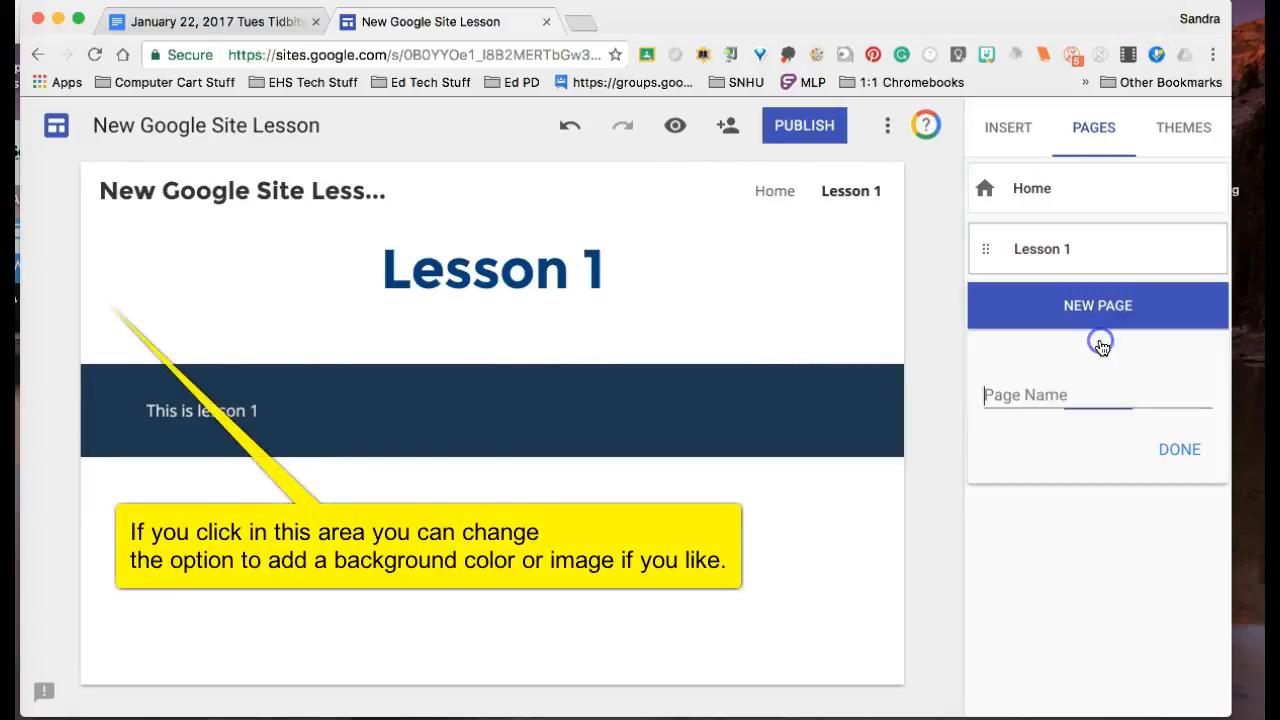
text(Lesson 2)
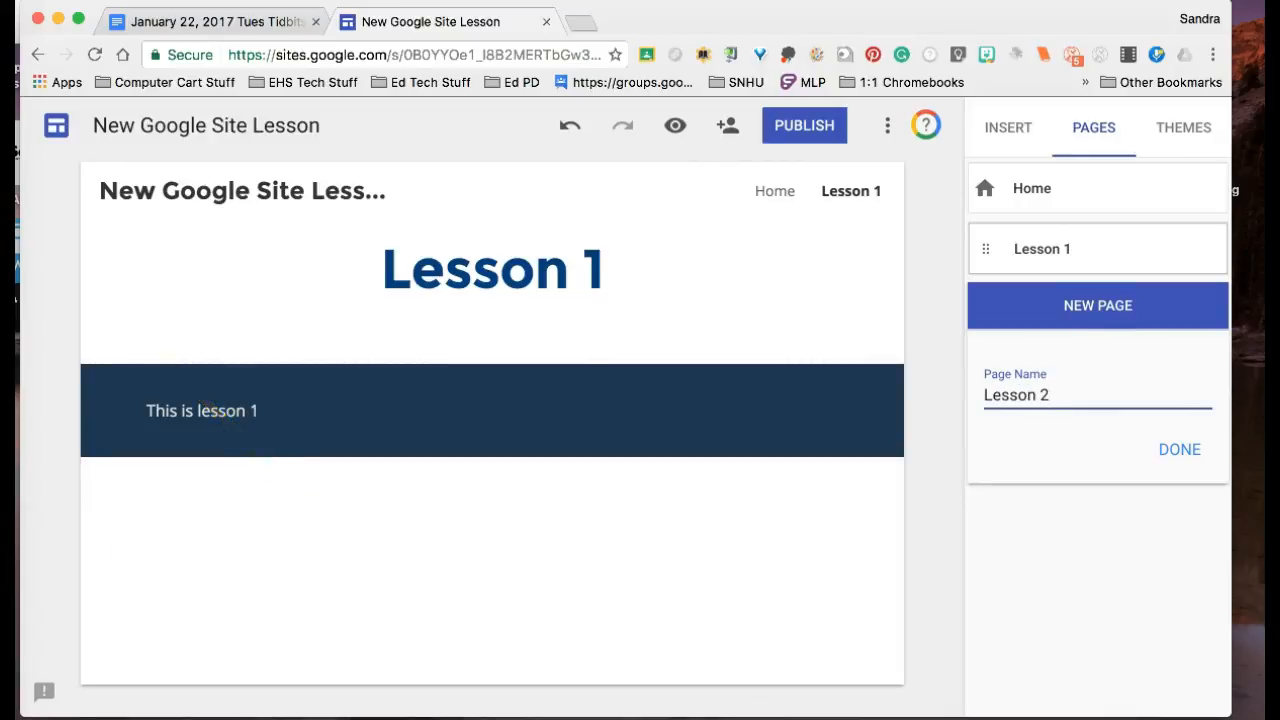
click(1189, 450)
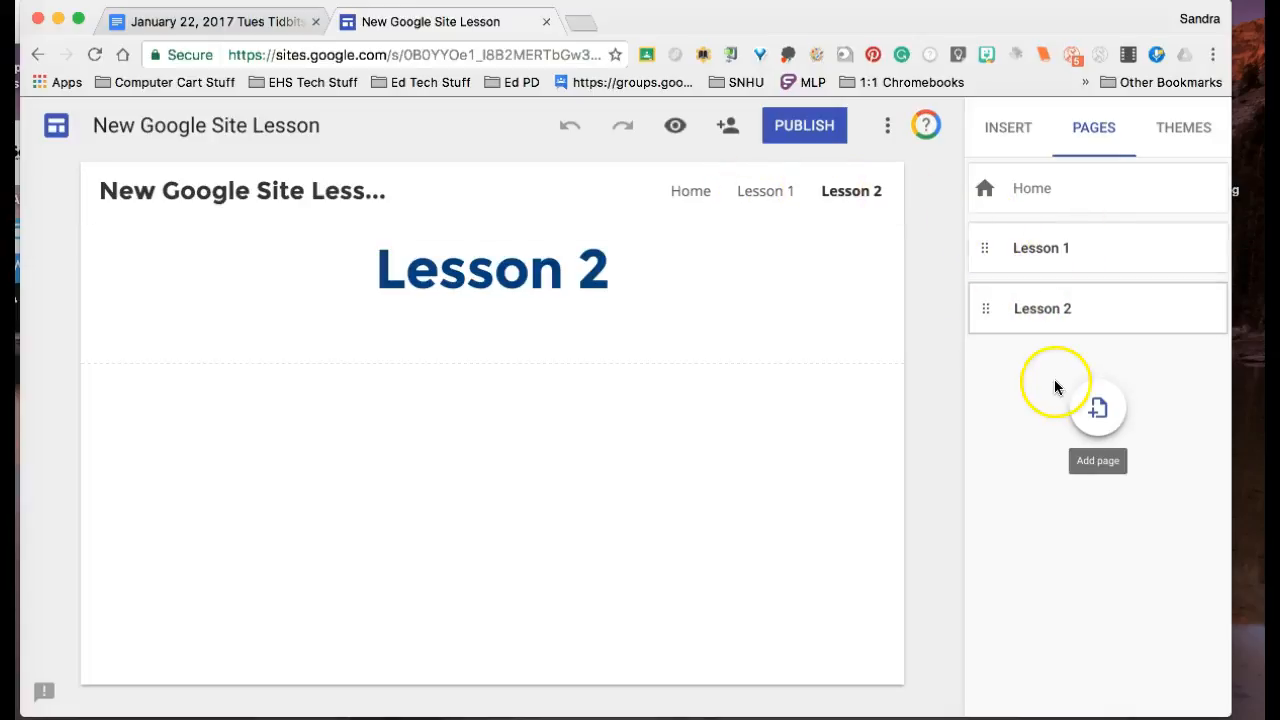
click(1098, 406)
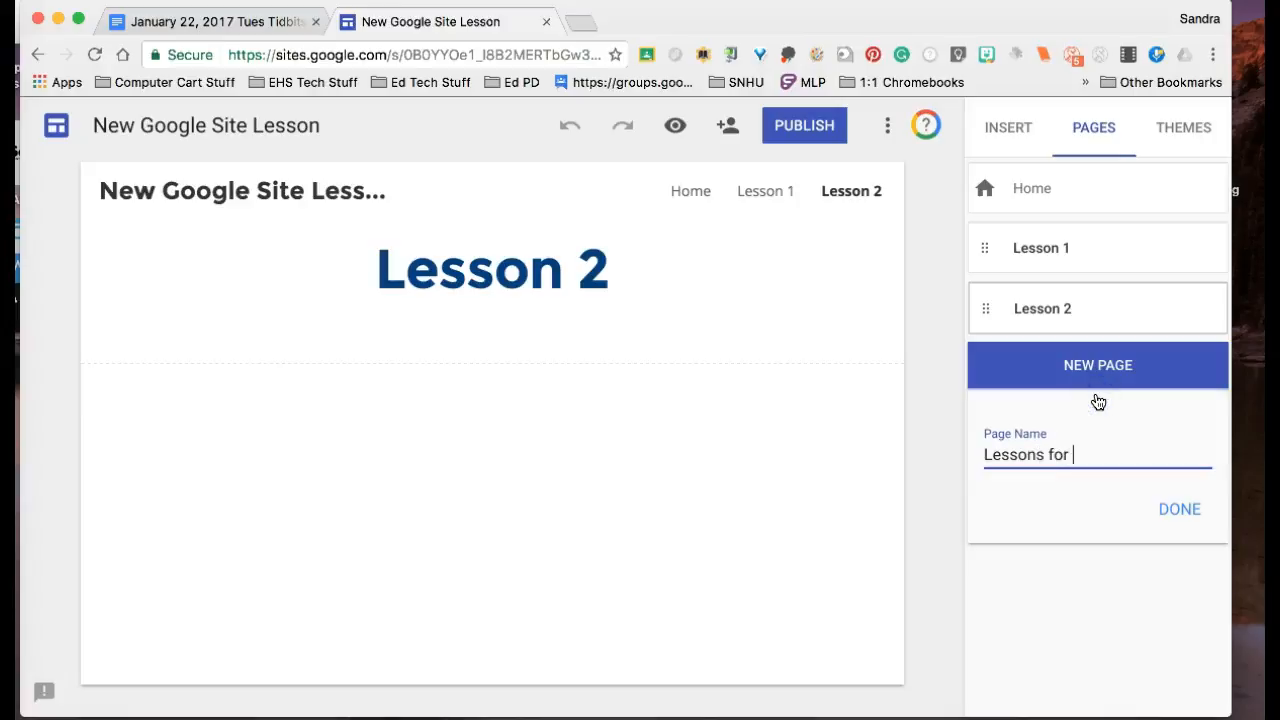
click(1178, 510)
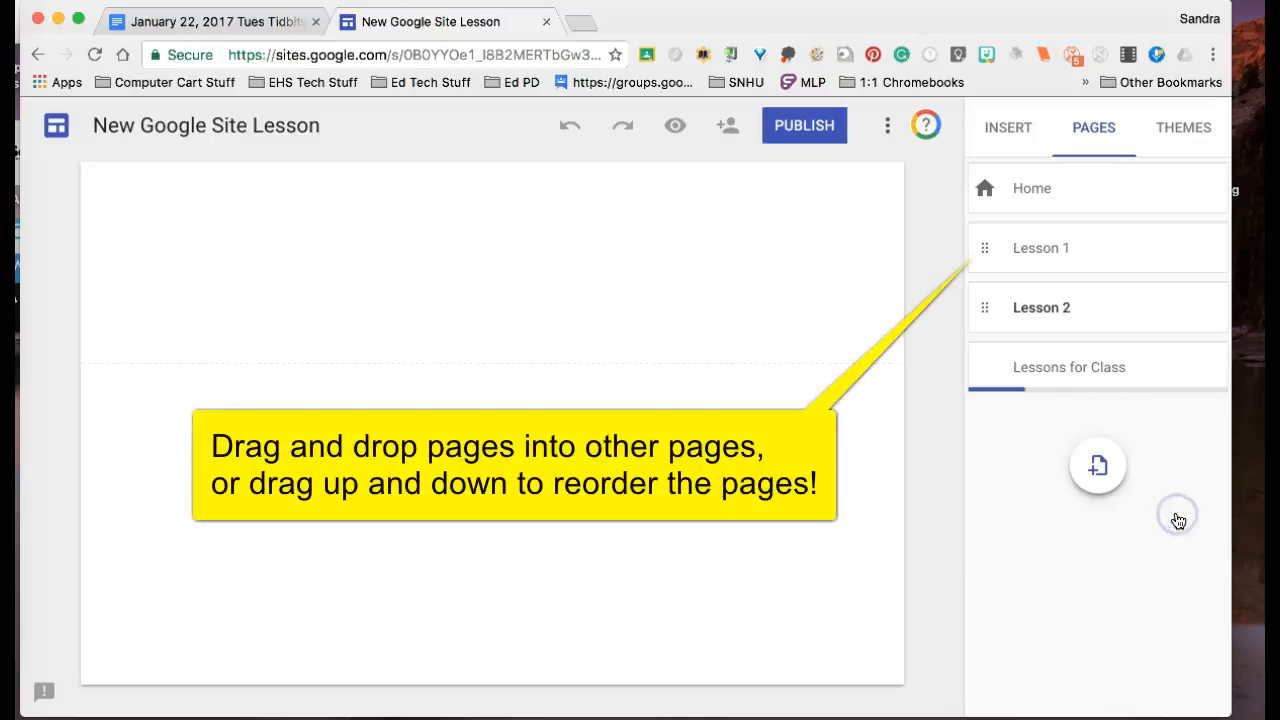
Step: Nest the Lesson 1 and Lesson 2 pages under the "Lessons for Class" page
click(1065, 313)
mouse_move(1065, 313)
mouse_down()
mouse_move(1062, 373)
mouse_move(1056, 316)
mouse_up()
mouse_move(1043, 246)
mouse_down()
mouse_move(1023, 298)
mouse_move(1023, 252)
mouse_up()
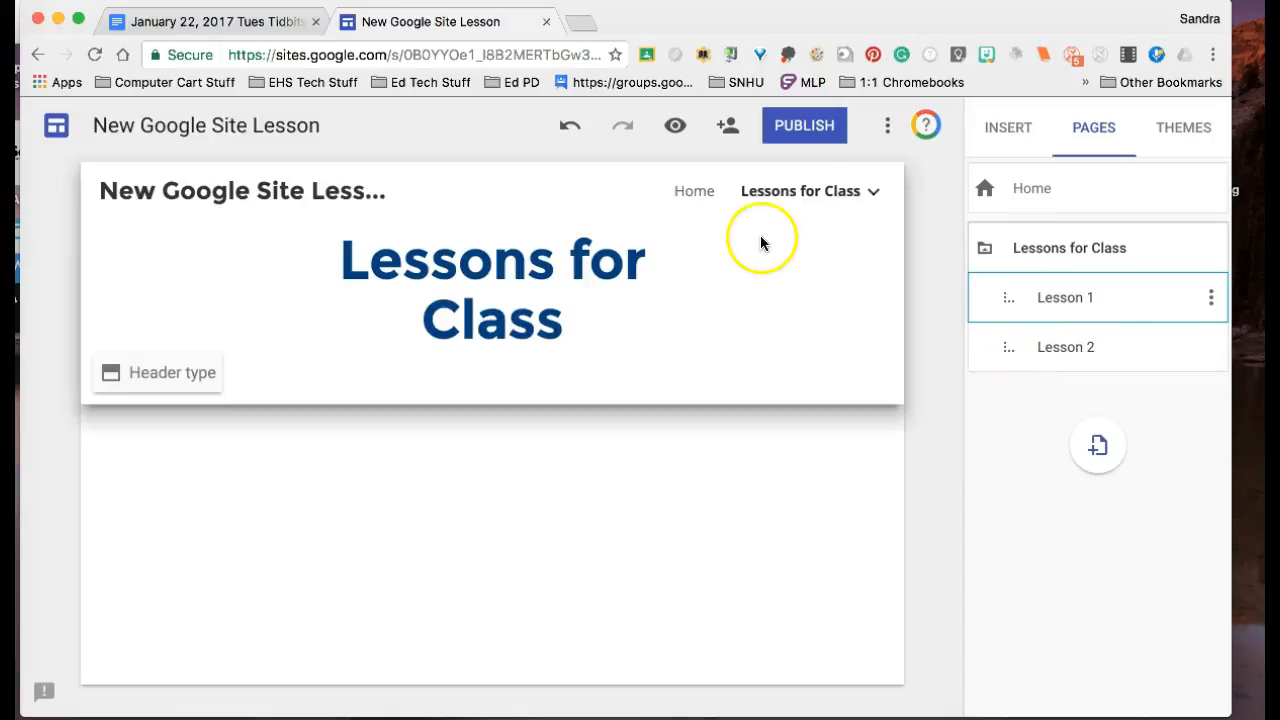
Step: Change the site's navigation mode to Side navigation
mouse_move(840, 189)
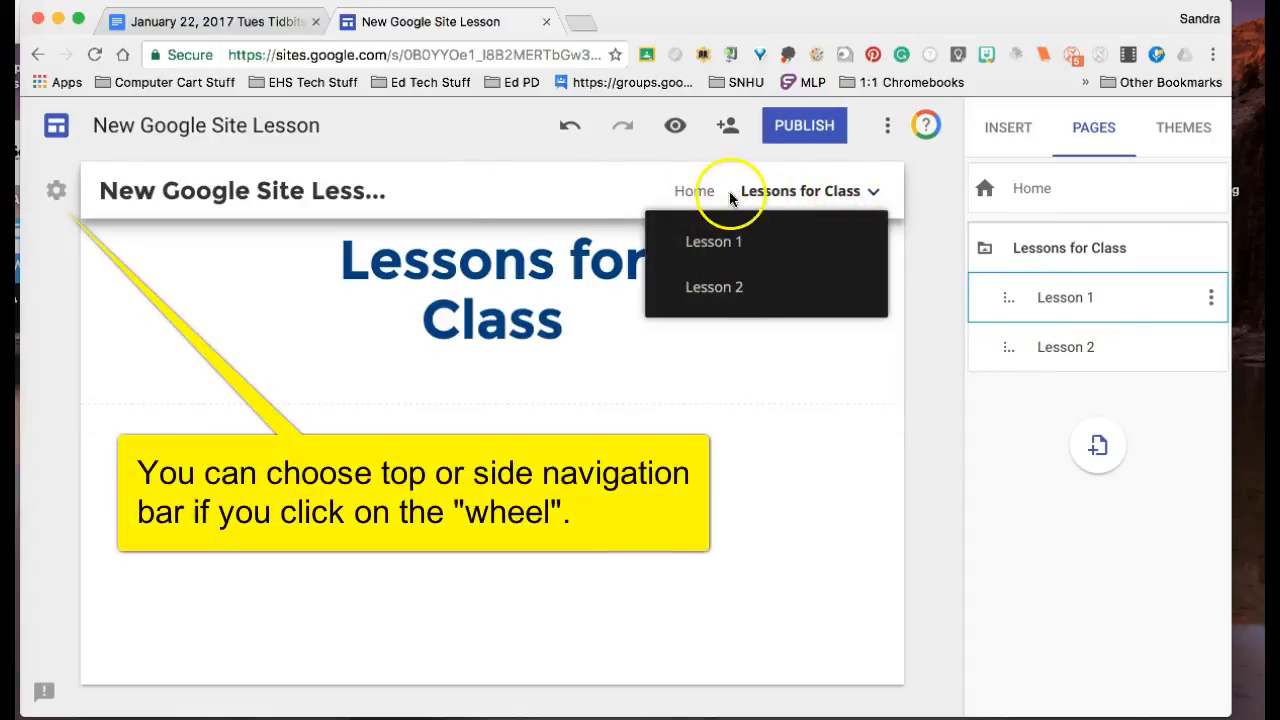
click(57, 192)
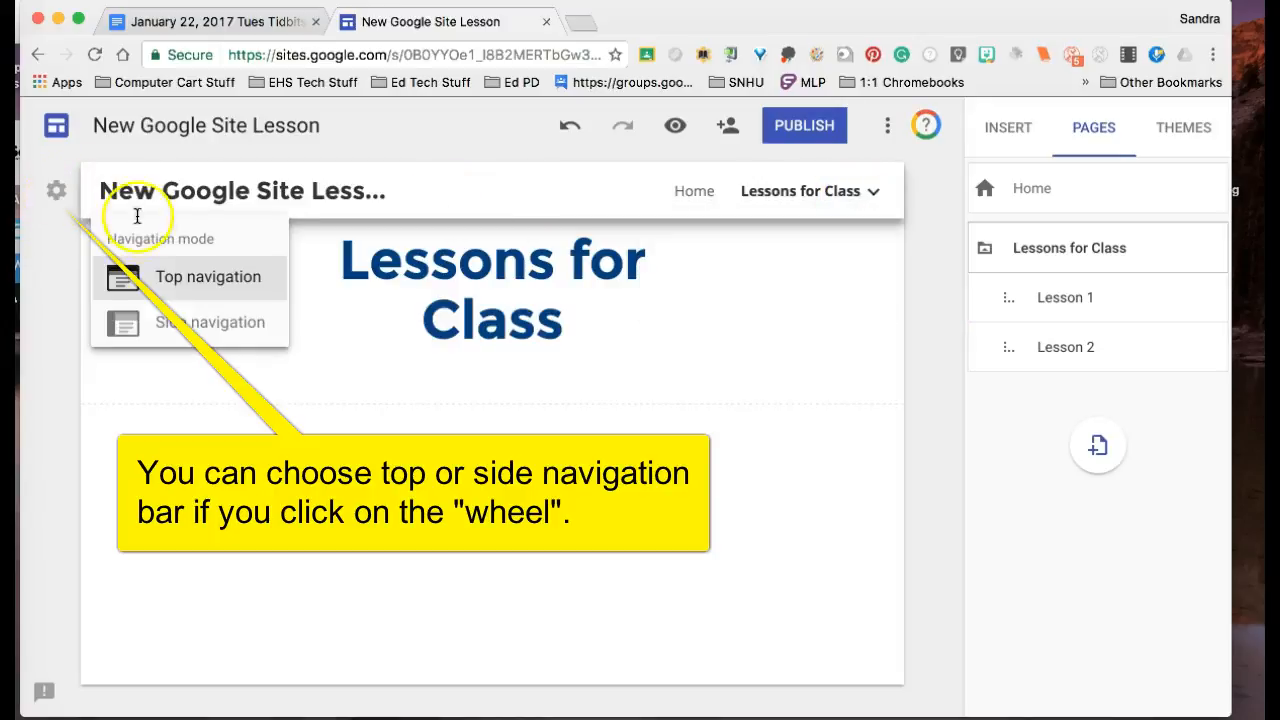
click(145, 323)
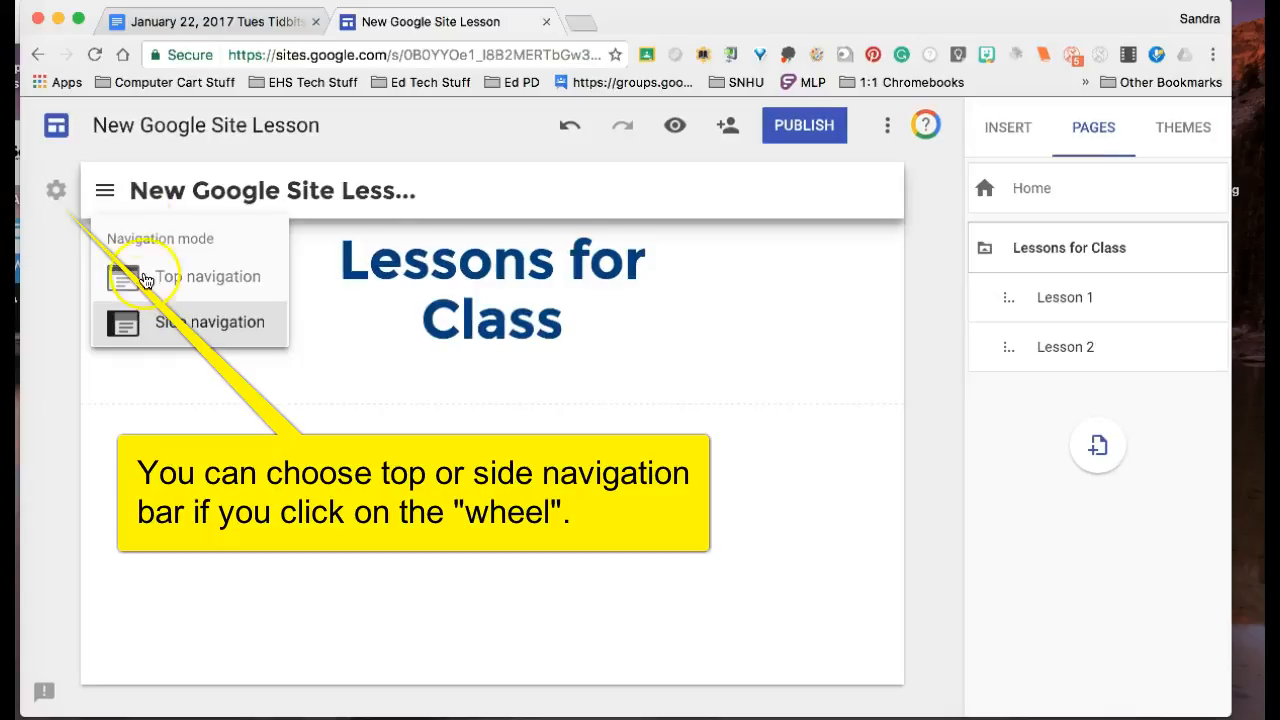
Step: Preview the site and go through the Lesson 1 and home page links in the side navigation
click(673, 127)
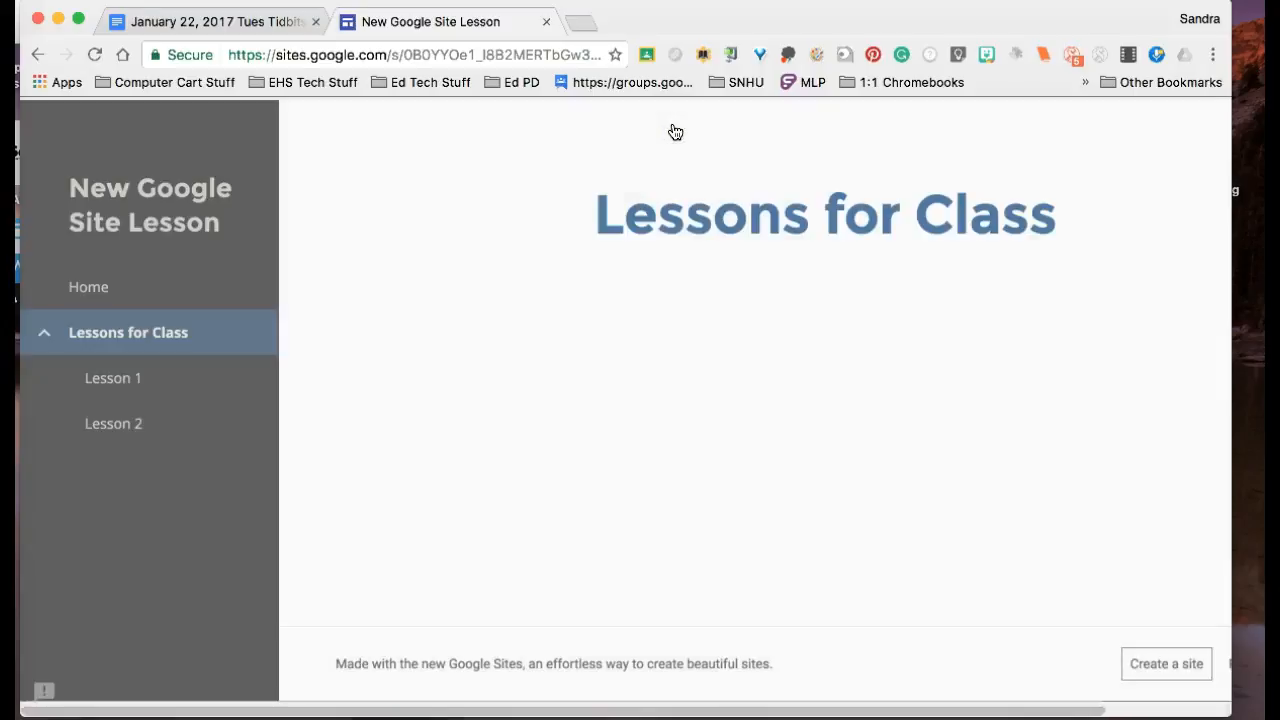
click(122, 380)
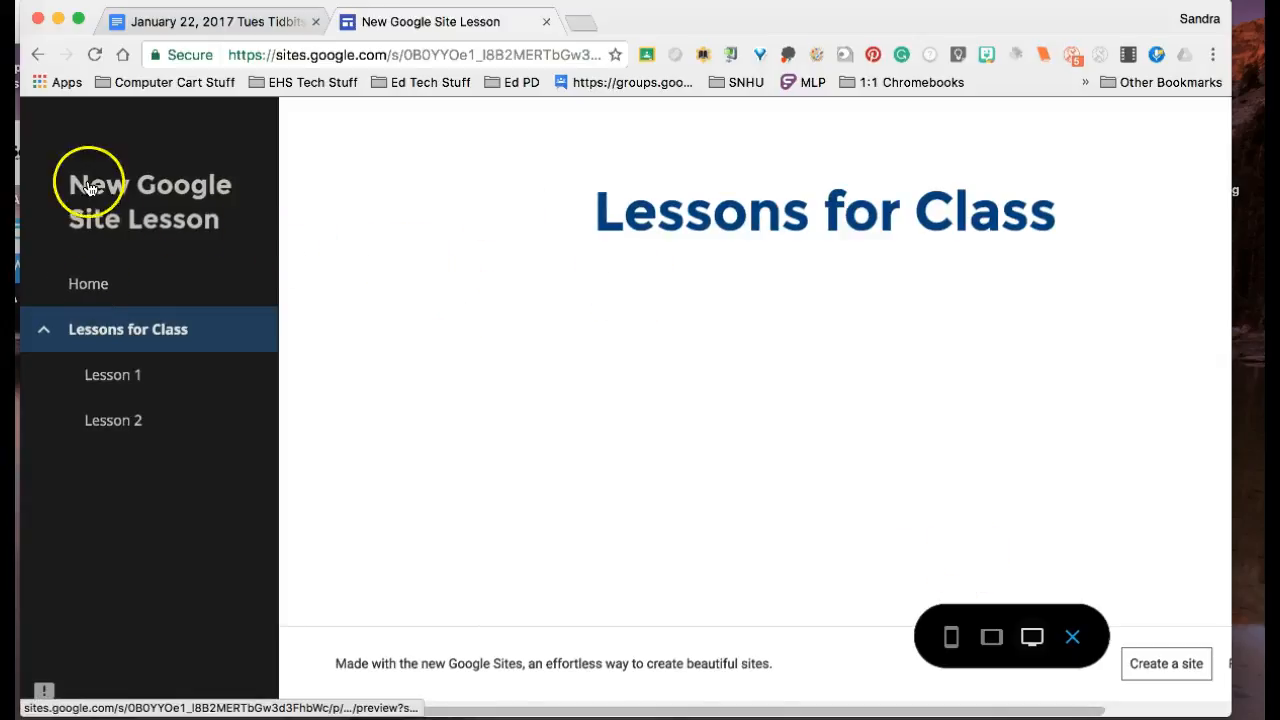
click(130, 208)
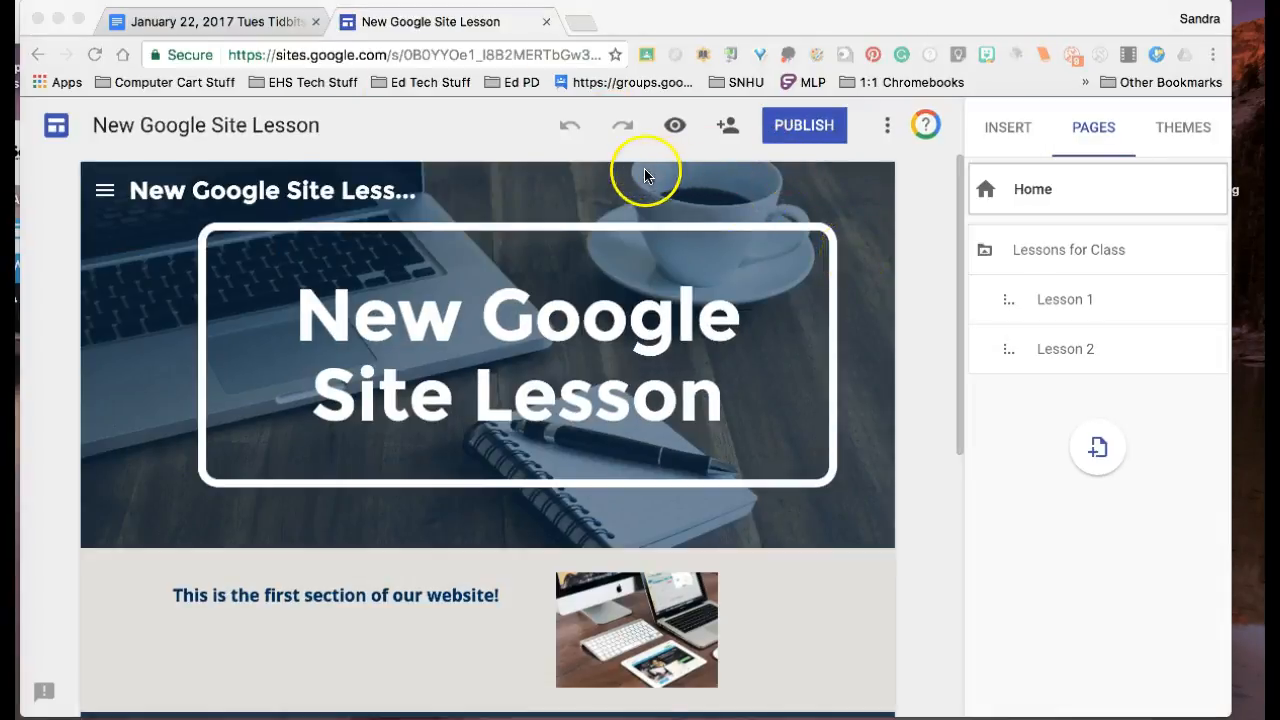
Step: Review the site's editor-sharing settings and the field for inviting people, and close them without inviting anyone
click(727, 127)
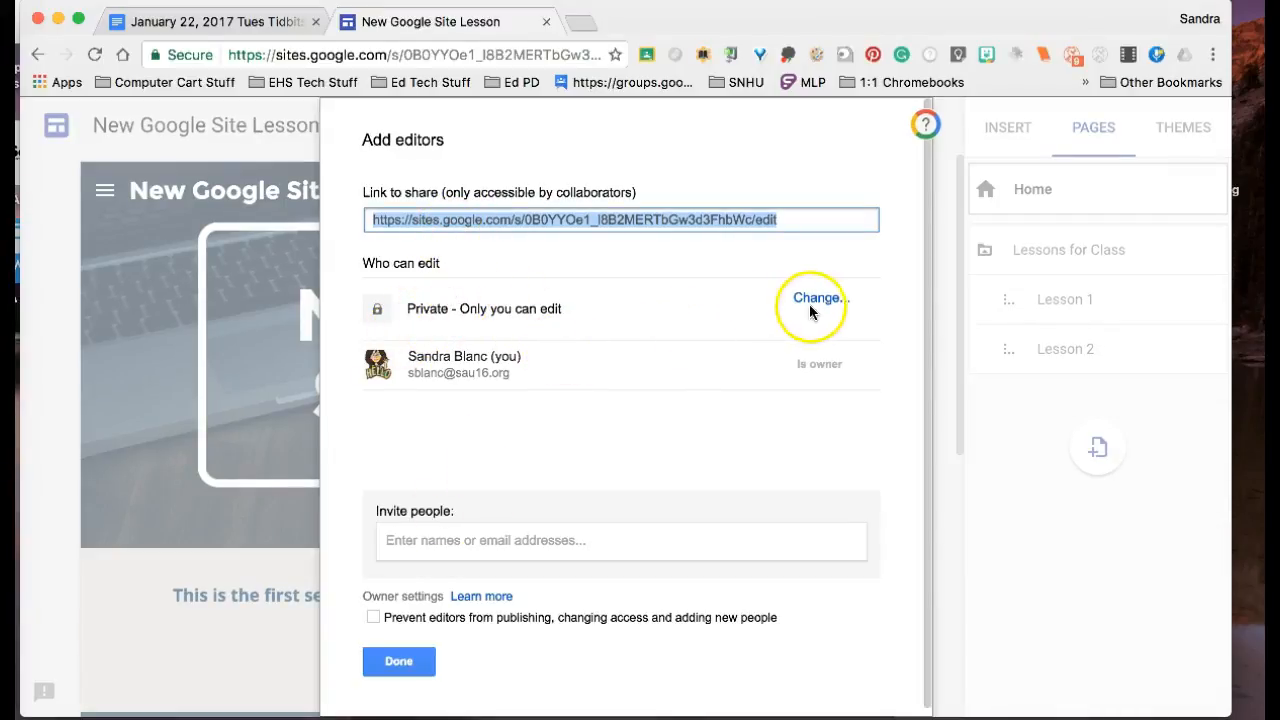
click(511, 543)
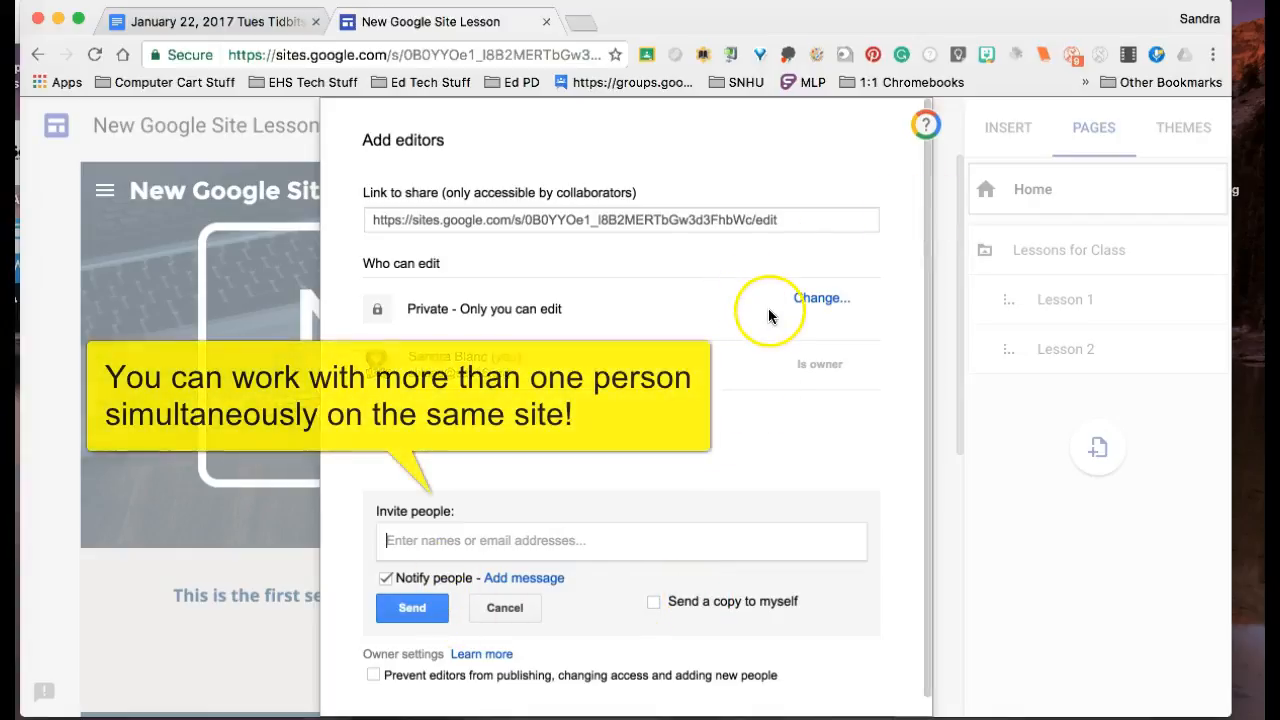
click(496, 612)
click(405, 657)
click(773, 245)
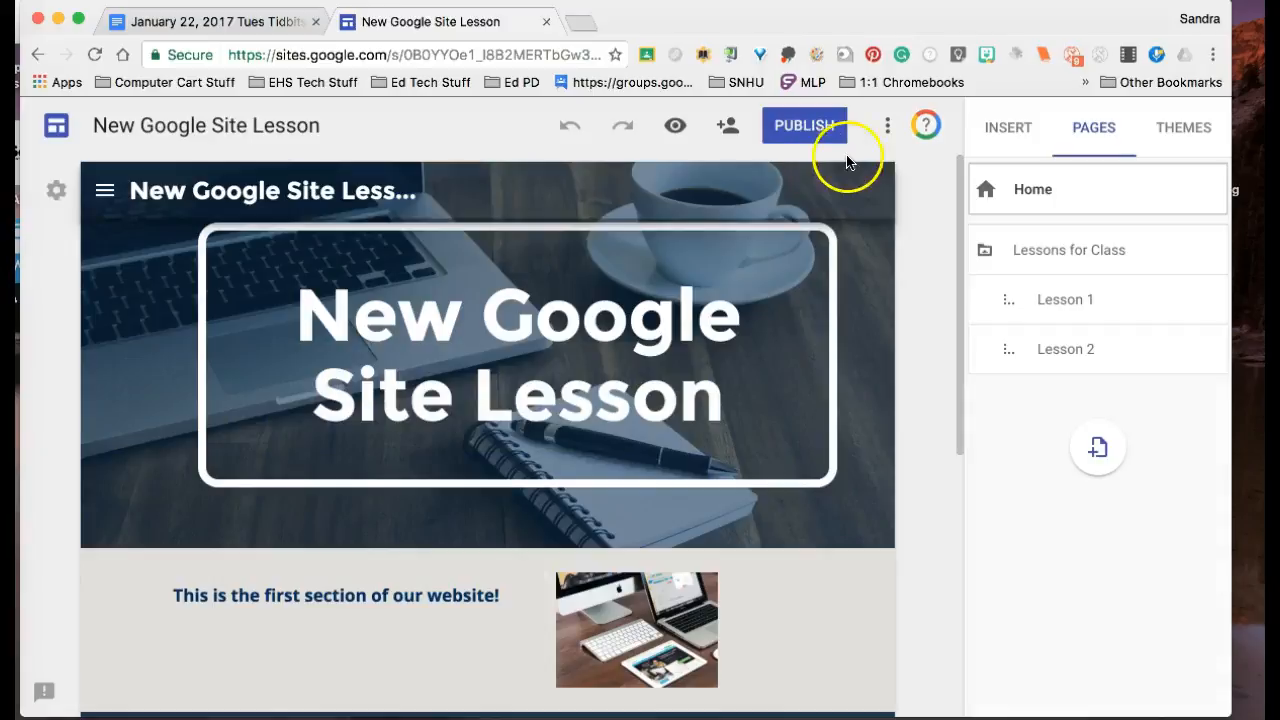
click(887, 129)
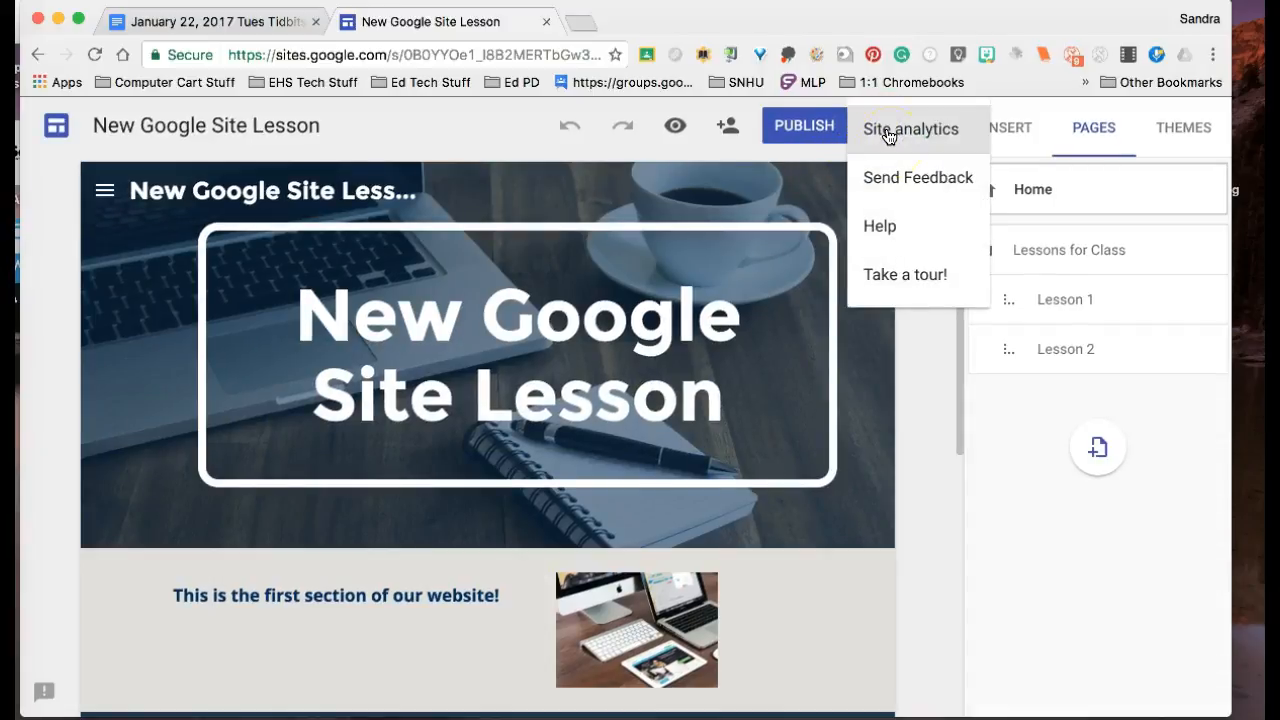
click(903, 181)
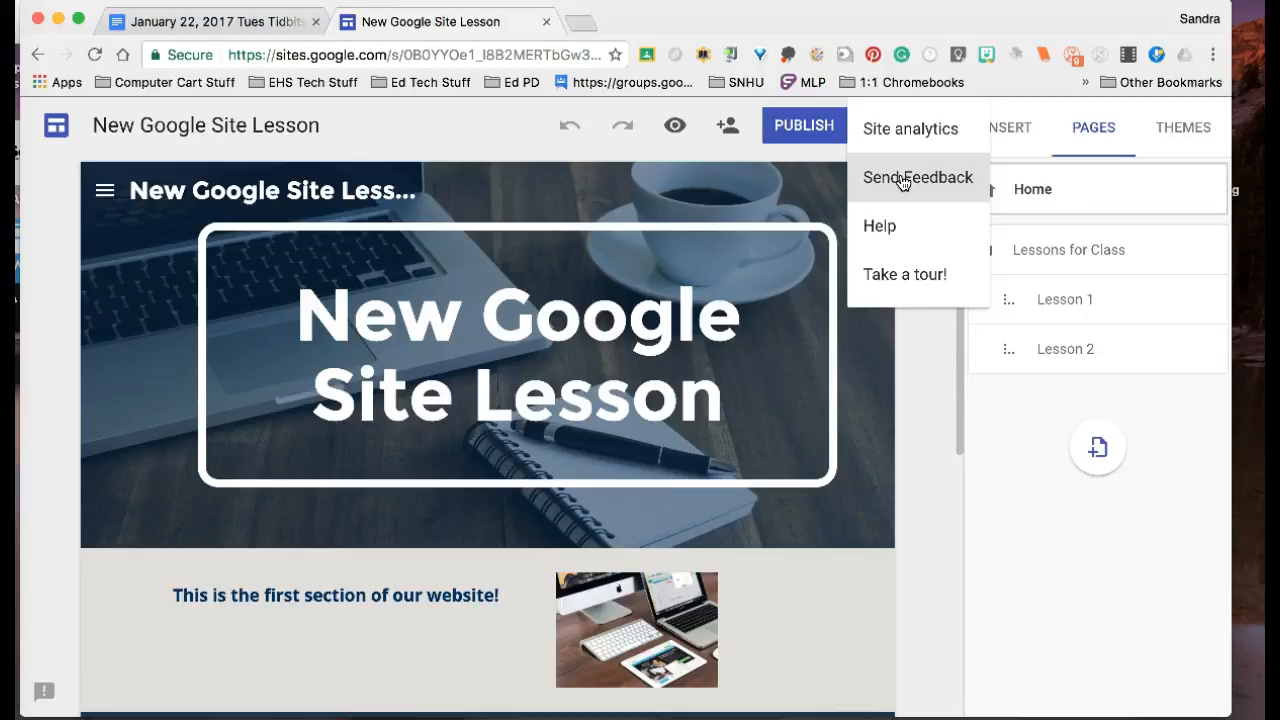
click(928, 394)
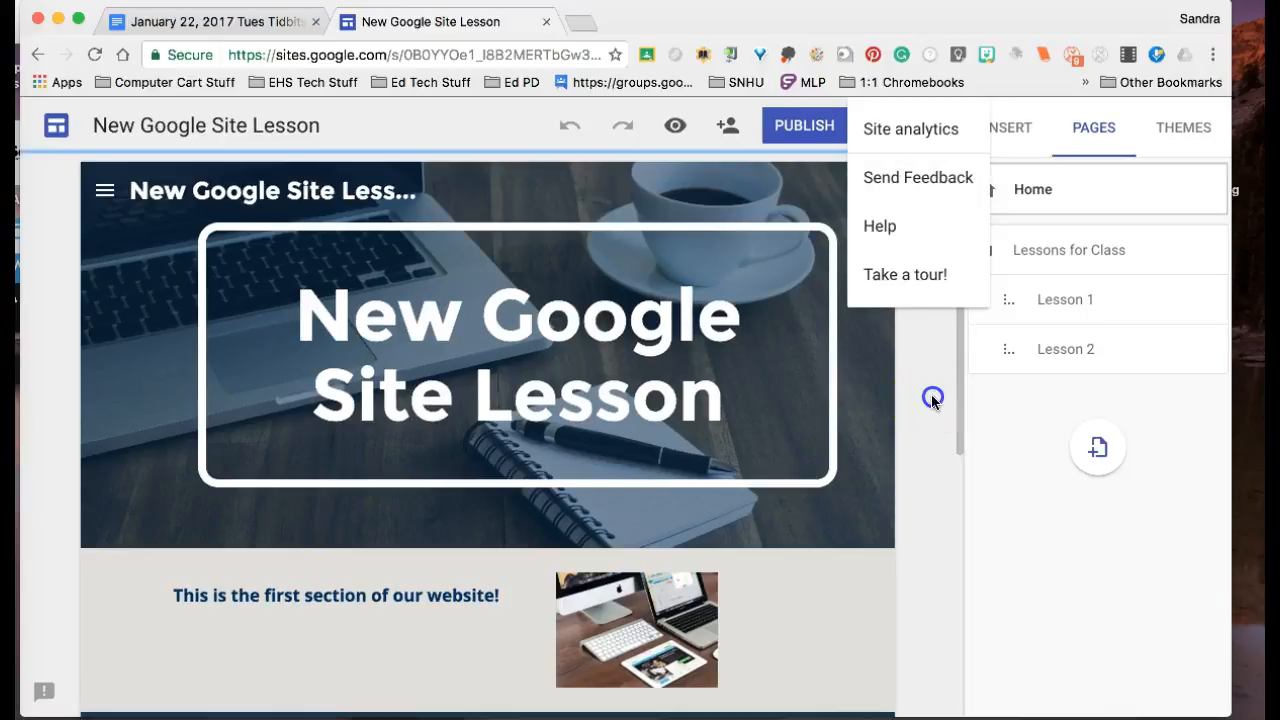
Step: Publish the site for anyone at sau16.org, using the owner's name as the site location
click(792, 127)
text(sandyblanc)
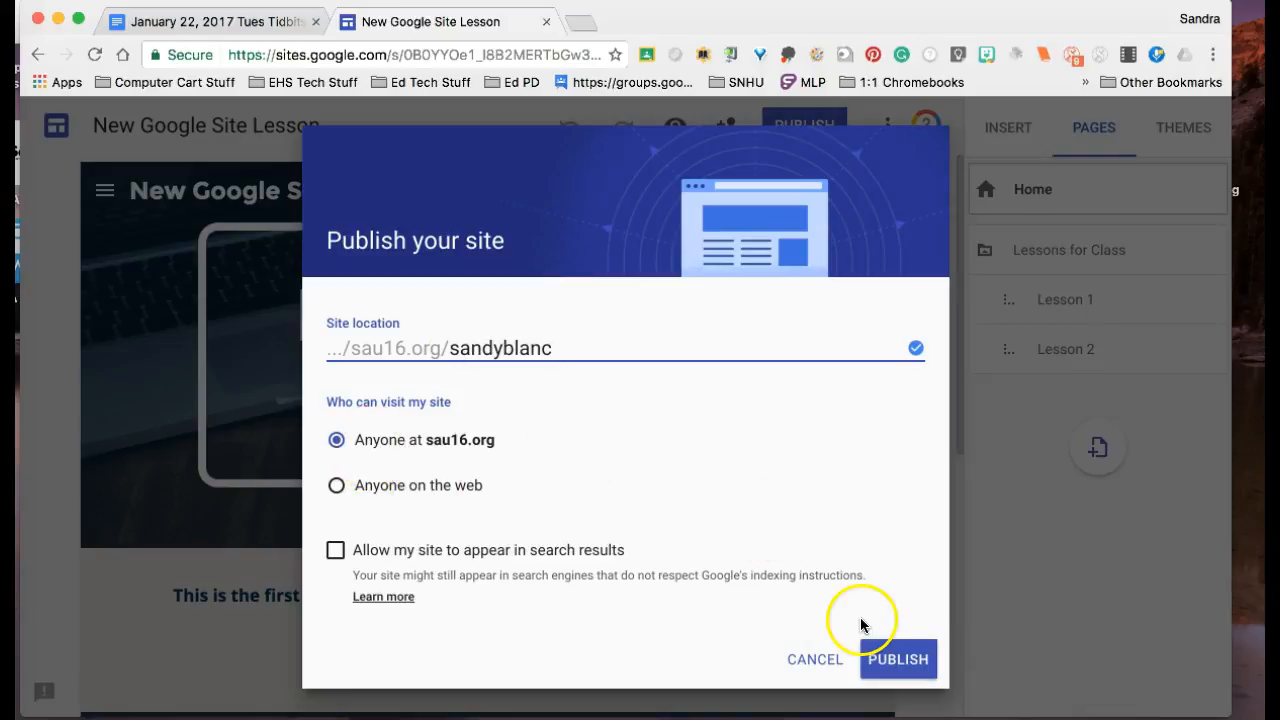
click(900, 659)
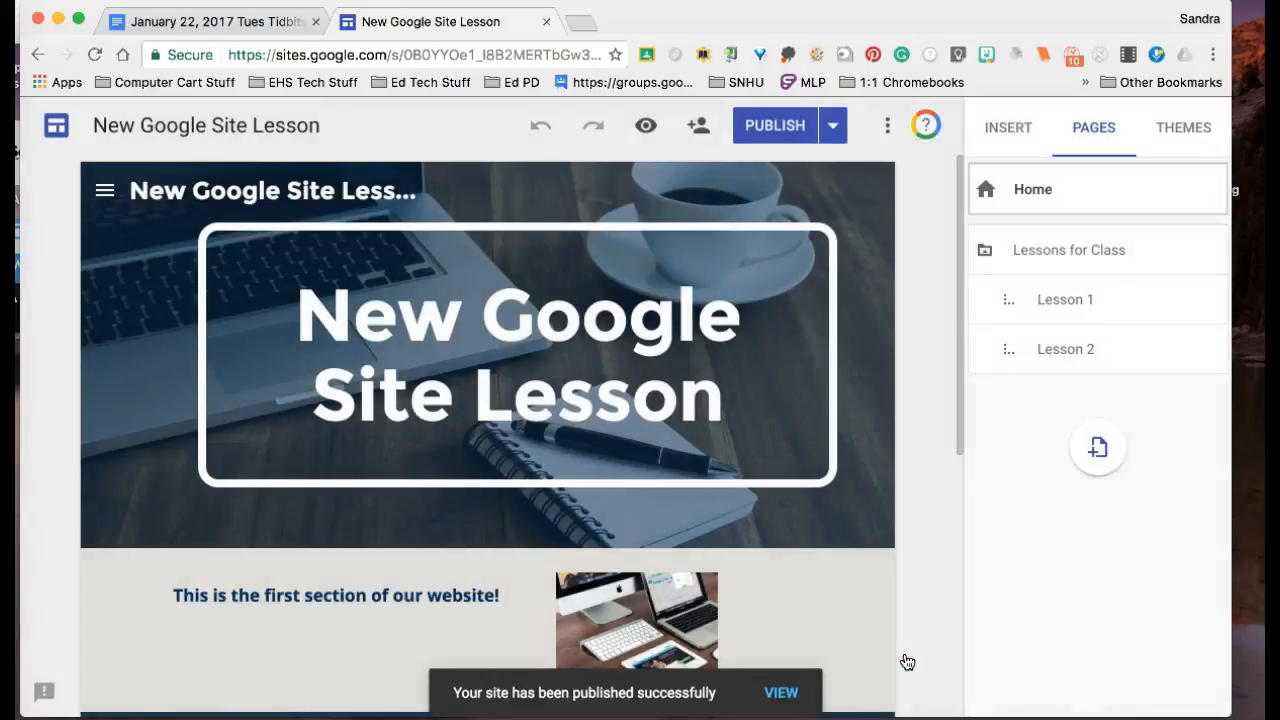
Step: View the published site and look through its home page down to the video section and back up
click(803, 705)
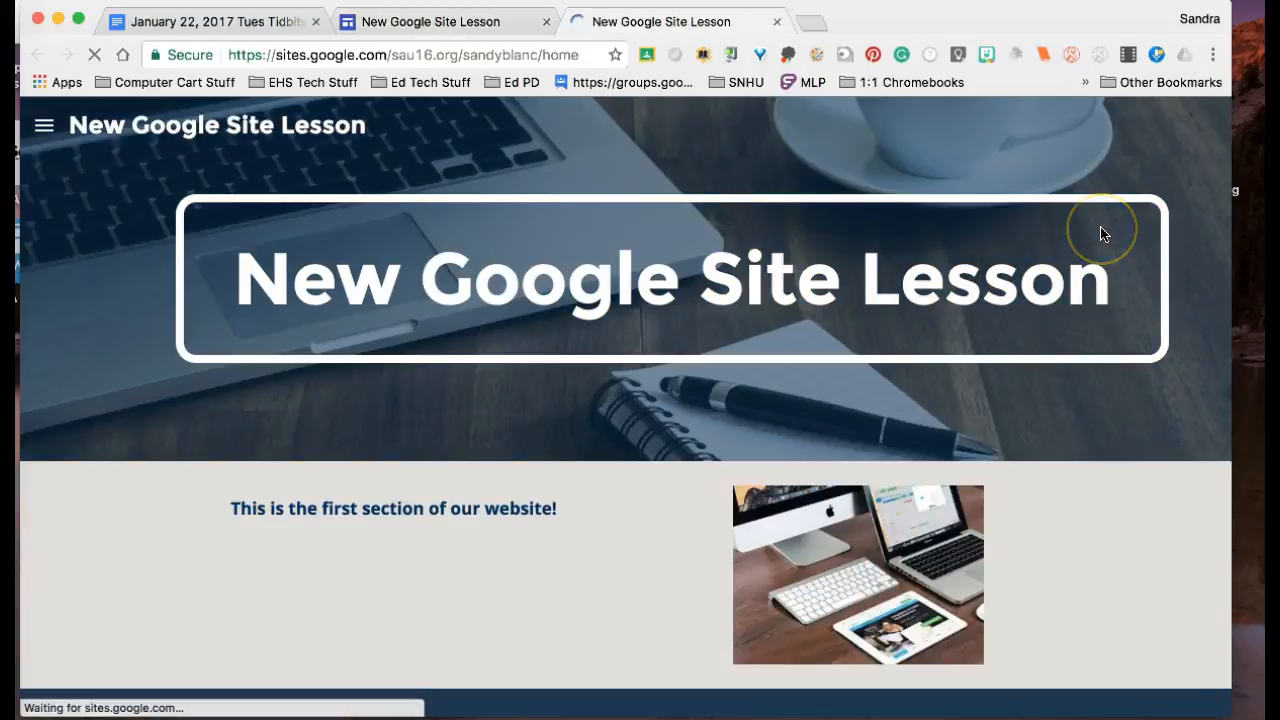
scroll(1100, 233, down, 5)
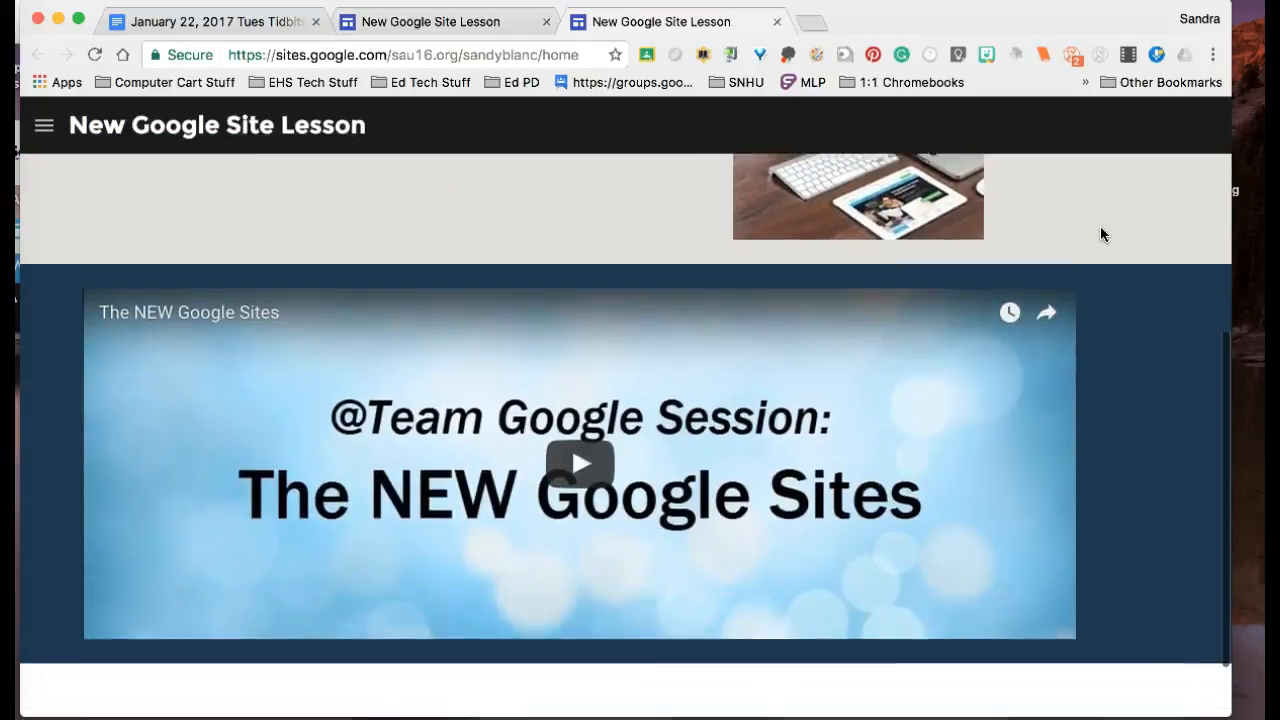
scroll(1100, 232, down, 1)
scroll(1100, 232, up, 4)
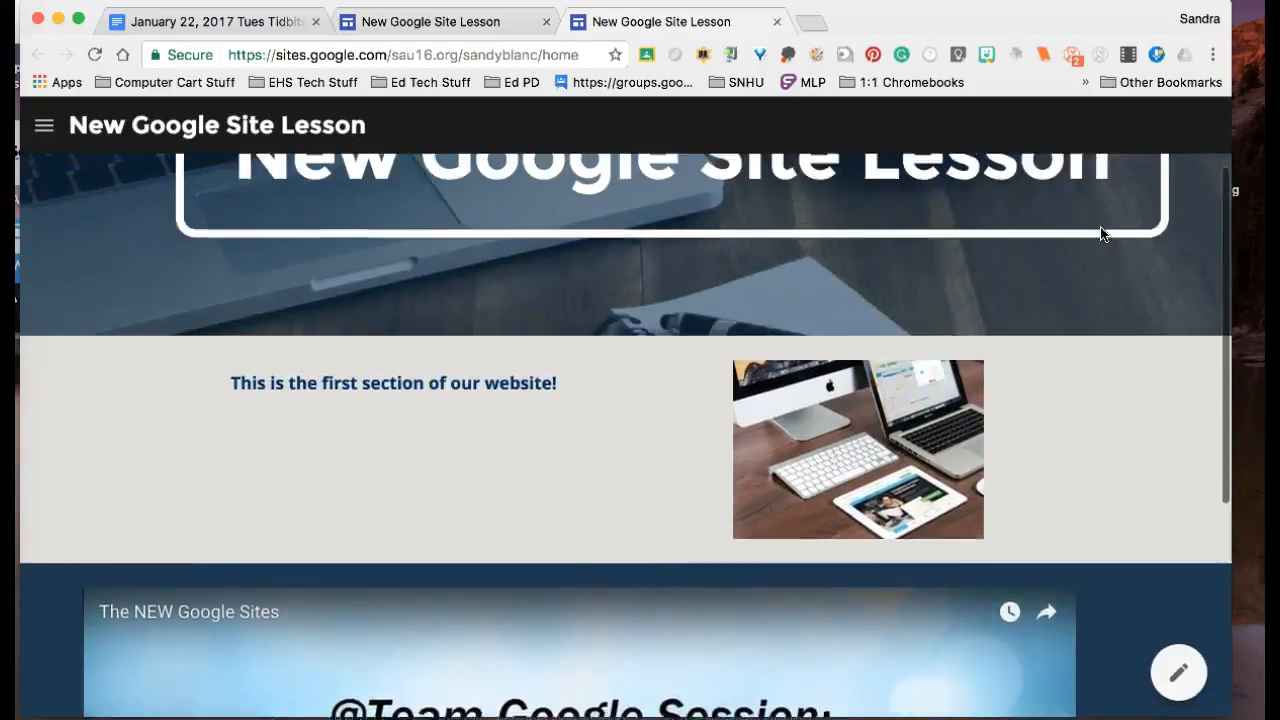
scroll(1100, 233, up, 2)
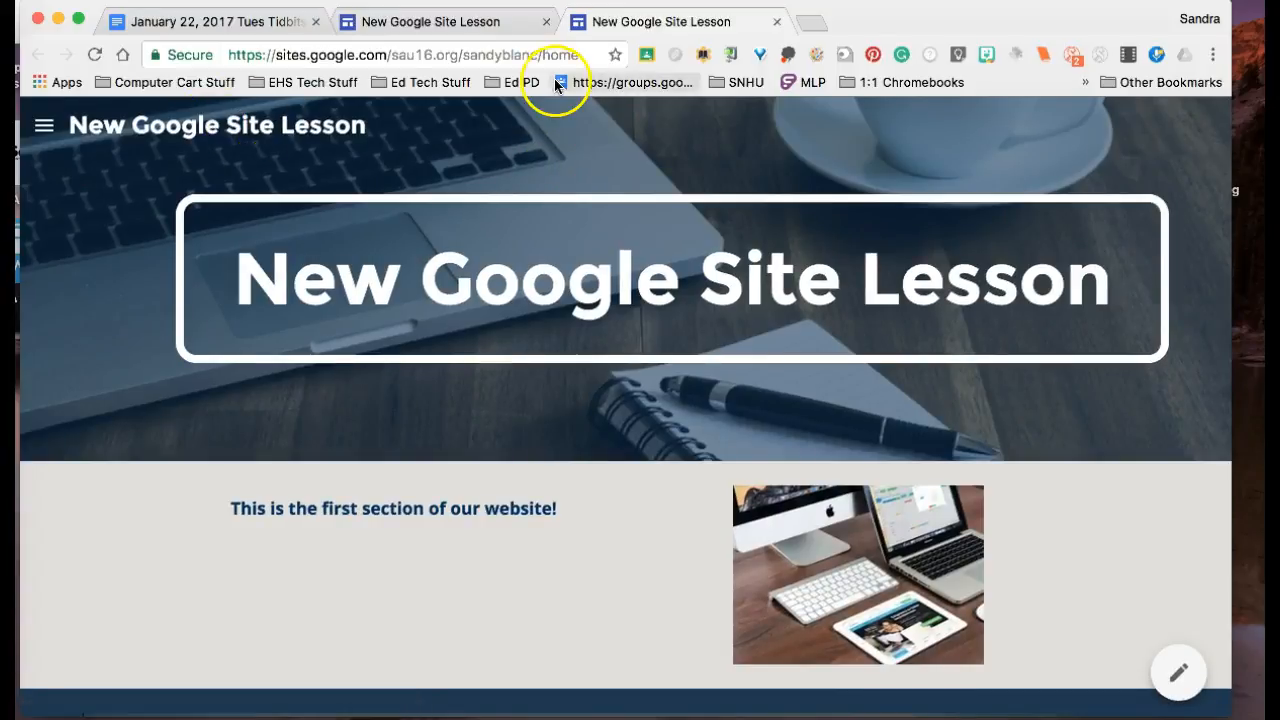
Step: Return to the list of recent sites and remove the "New Google Site Lesson" site
click(508, 24)
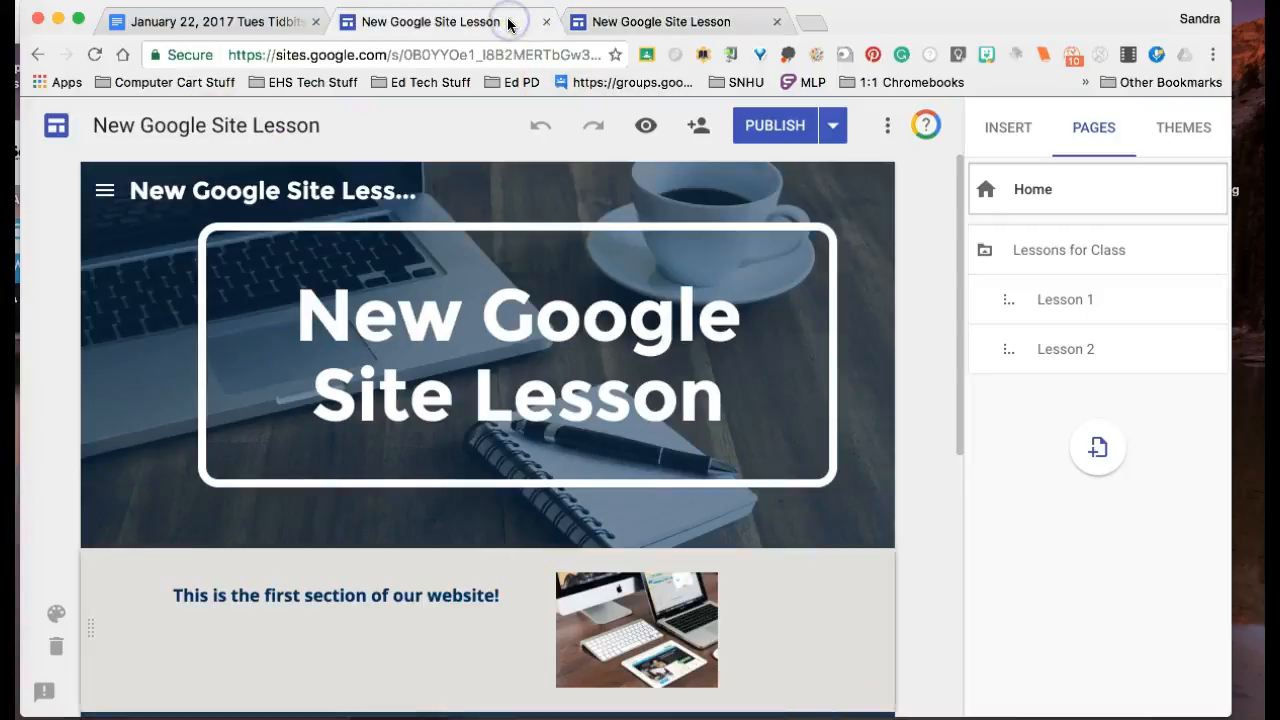
click(57, 128)
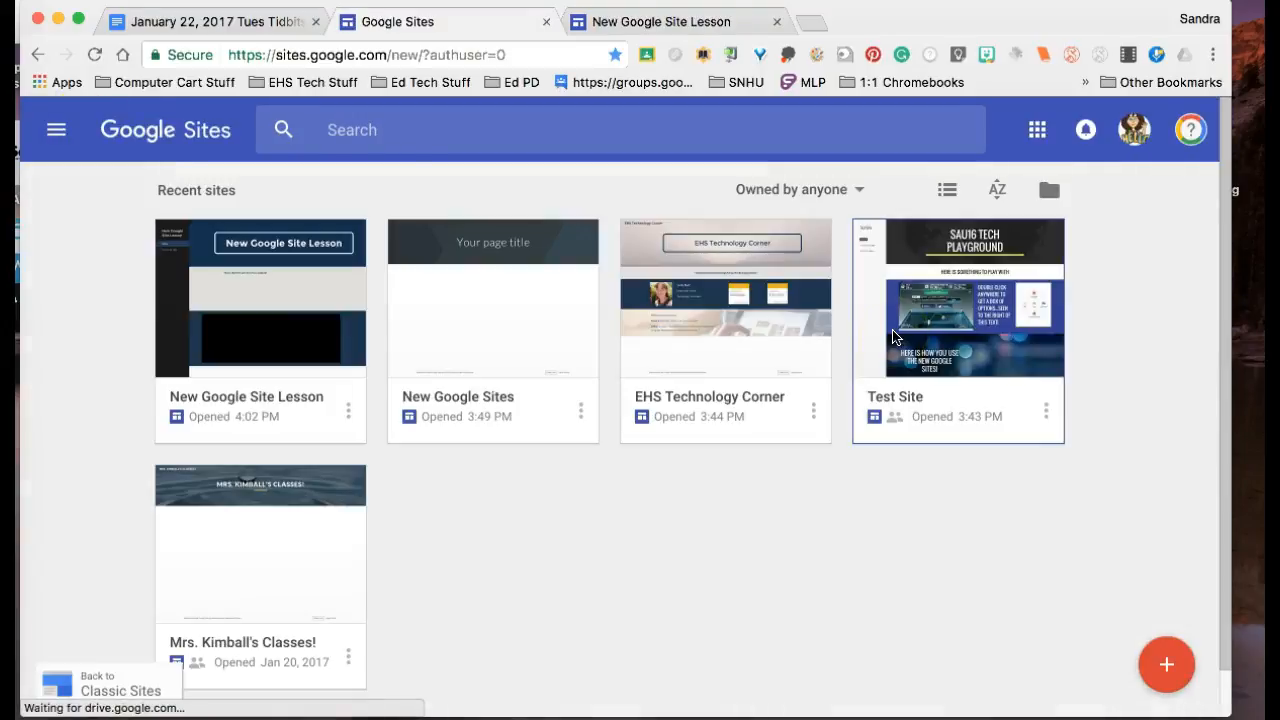
click(1080, 412)
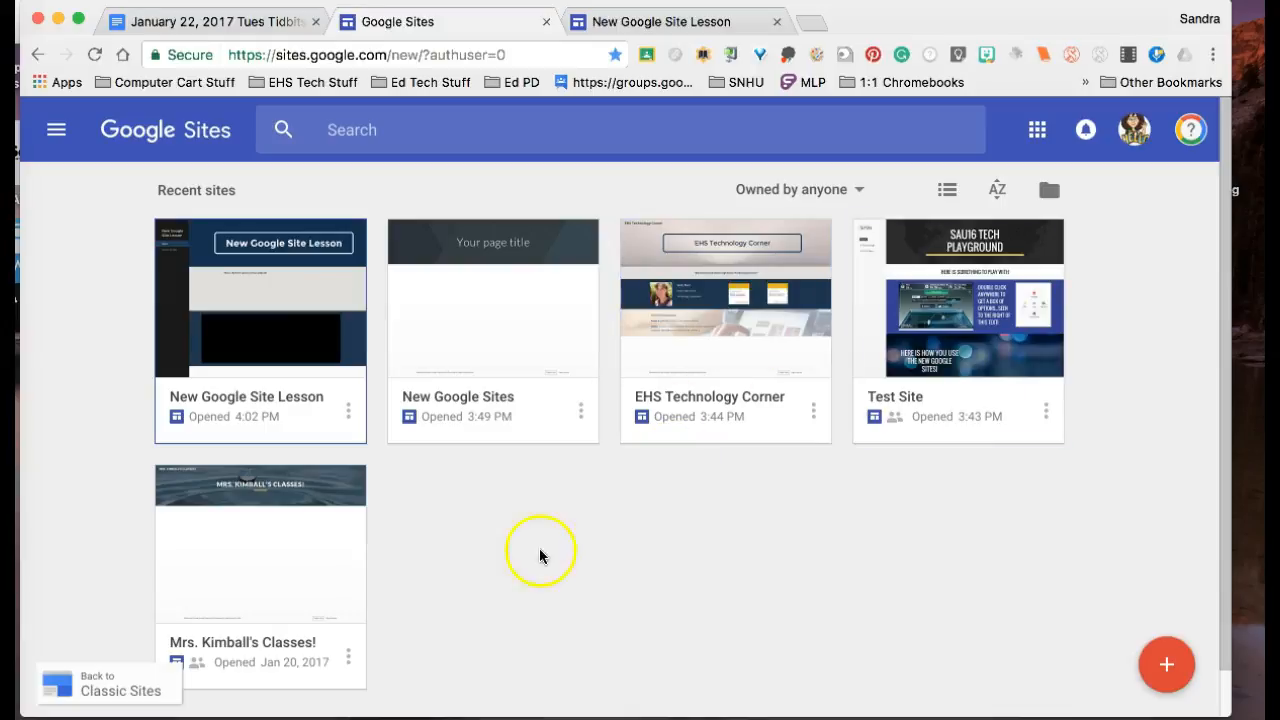
click(348, 410)
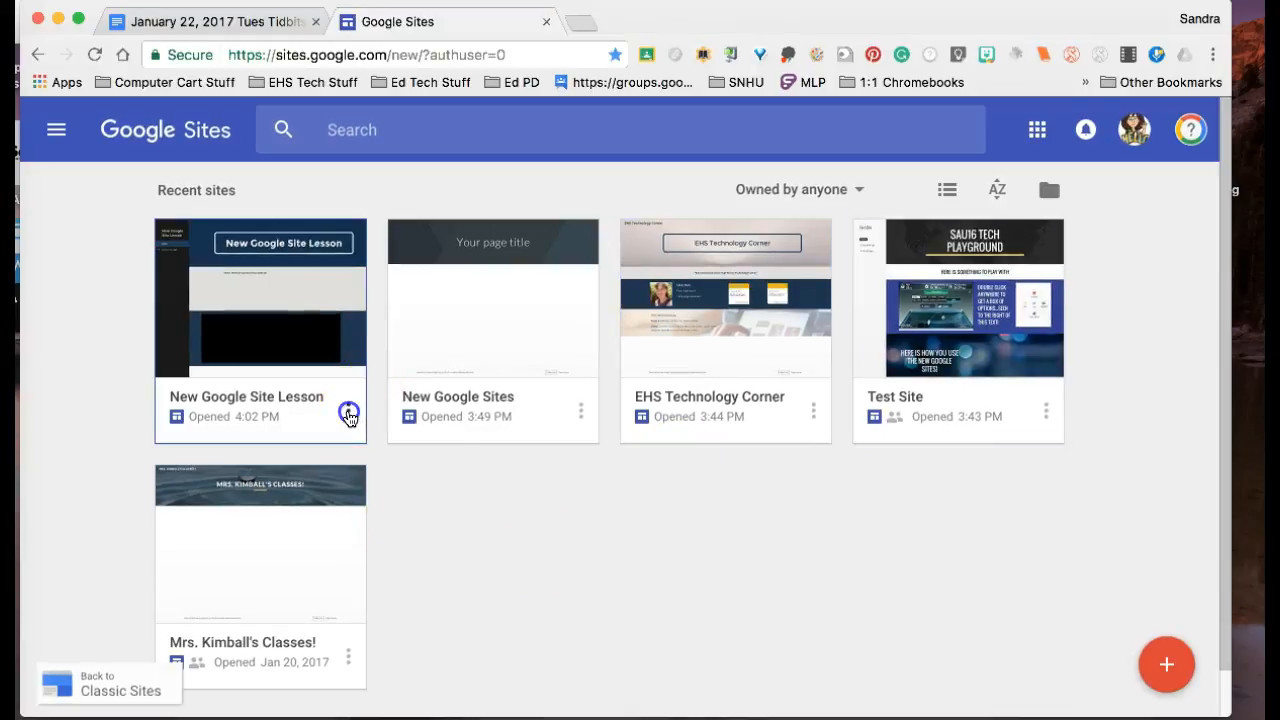
click(338, 490)
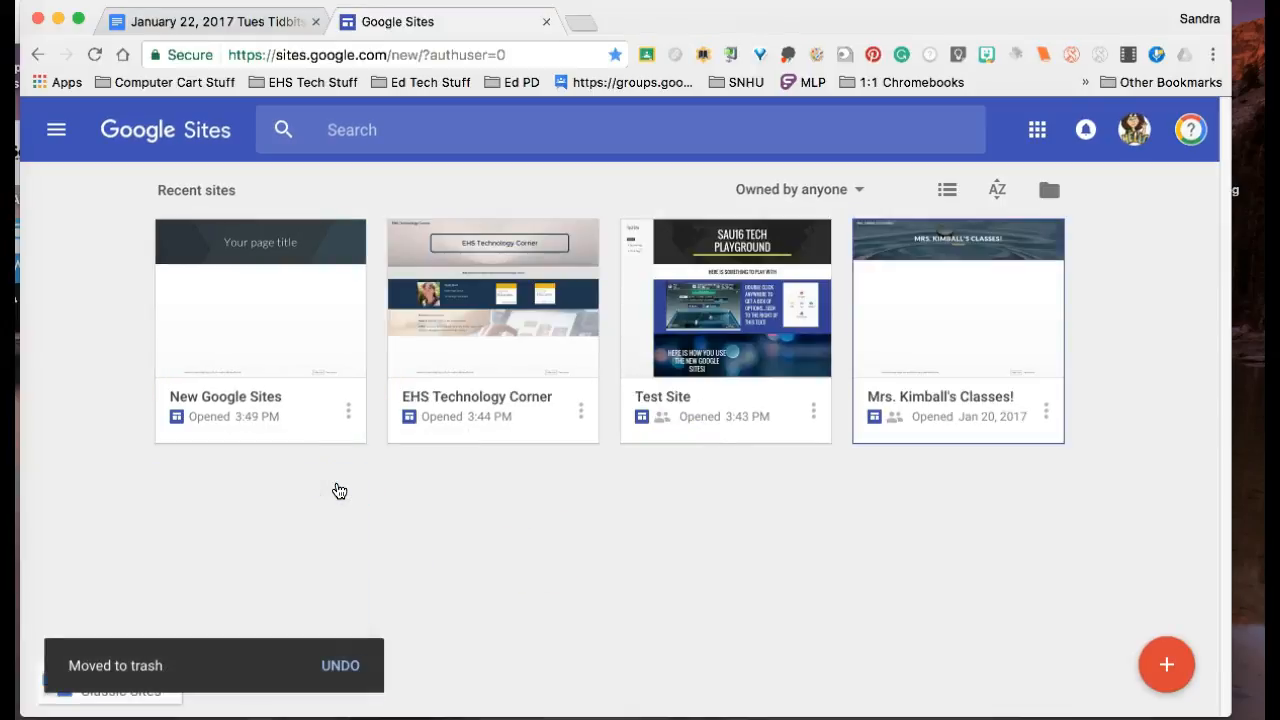
Step: Remove the "New Google Sites" site from the list and switch to the Google Docs document "January 22, 2017 Tues Tidbits"
click(348, 410)
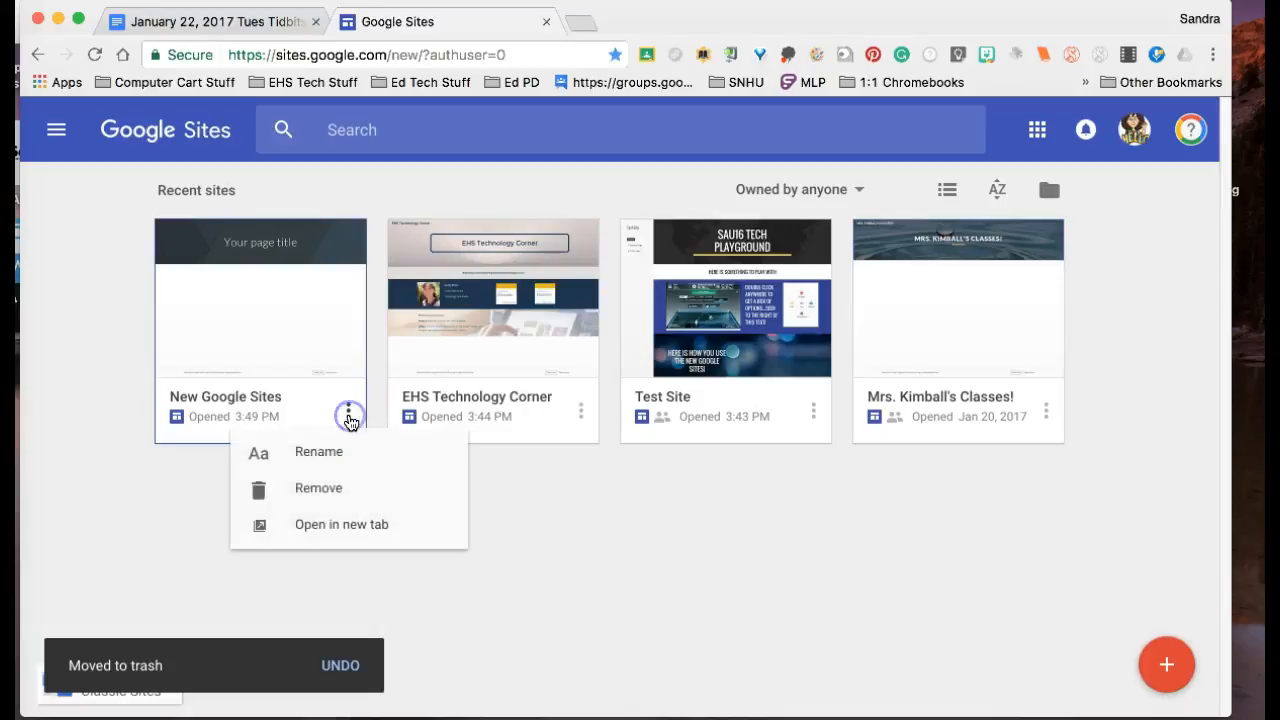
click(322, 485)
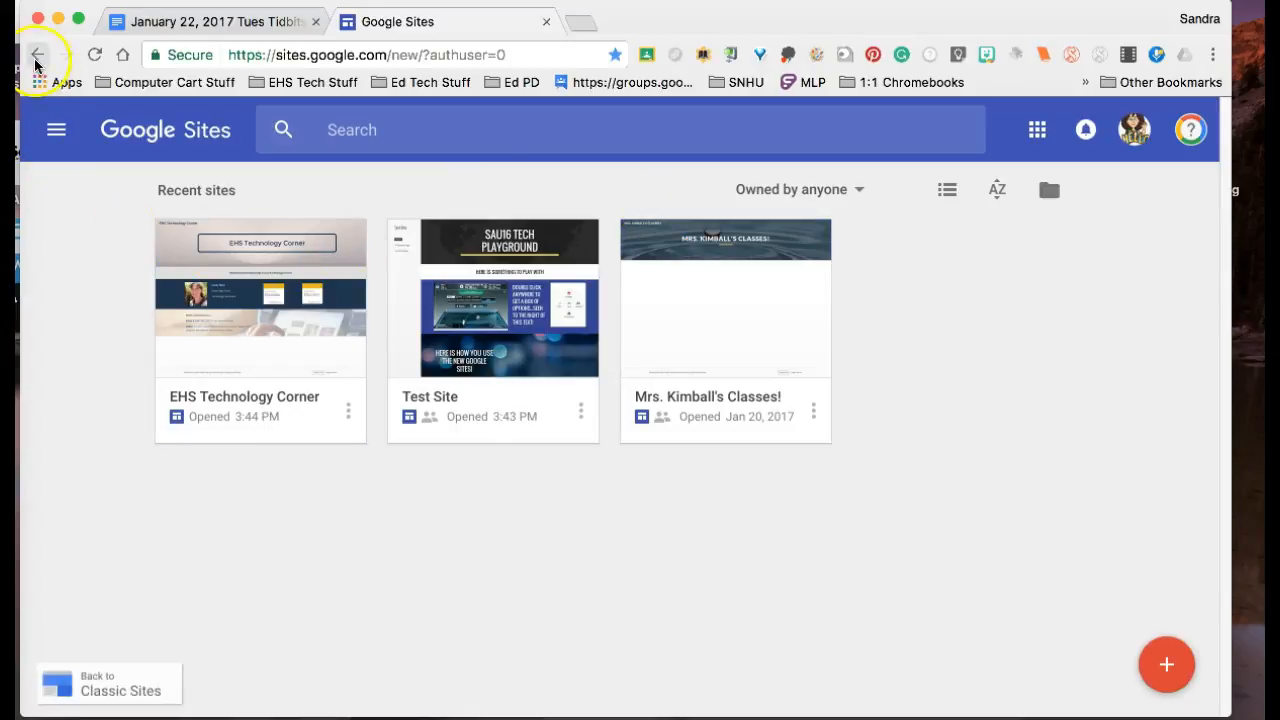
click(202, 21)
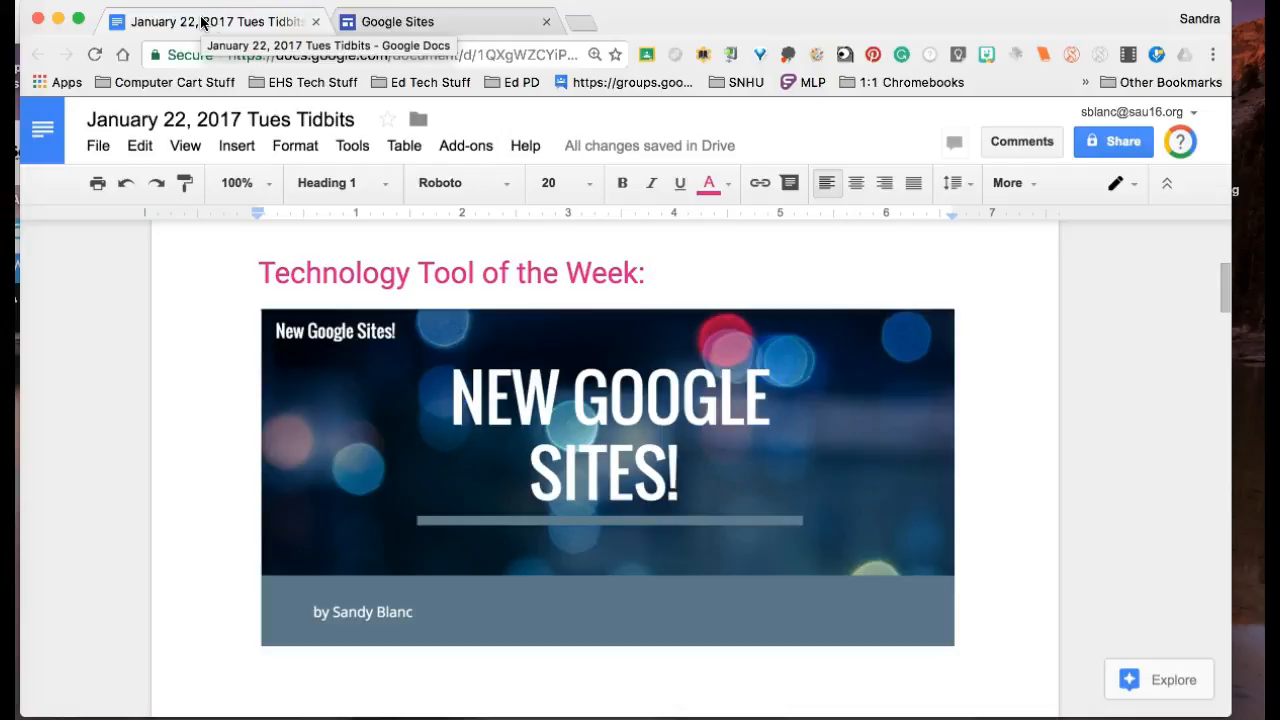